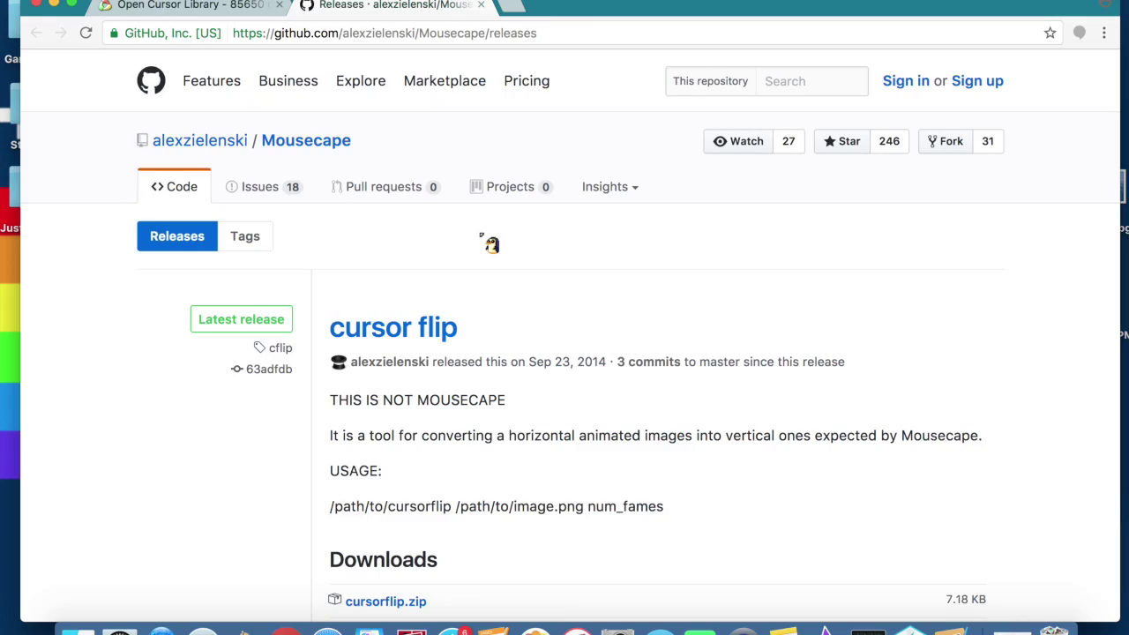
{"action": "scroll", "coordinate": [491, 245], "scroll_direction": "down", "scroll_amount": 5}
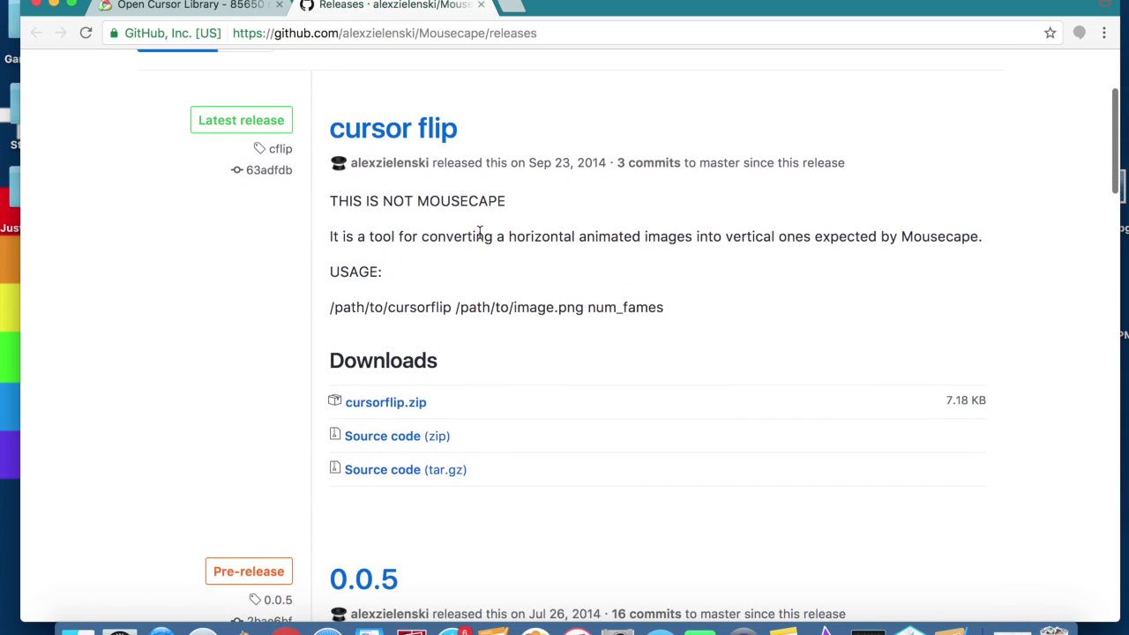
{"action": "scroll", "coordinate": [491, 246], "scroll_direction": "up", "scroll_amount": 1}
{"action": "scroll", "coordinate": [485, 238], "scroll_direction": "up", "scroll_amount": 5}
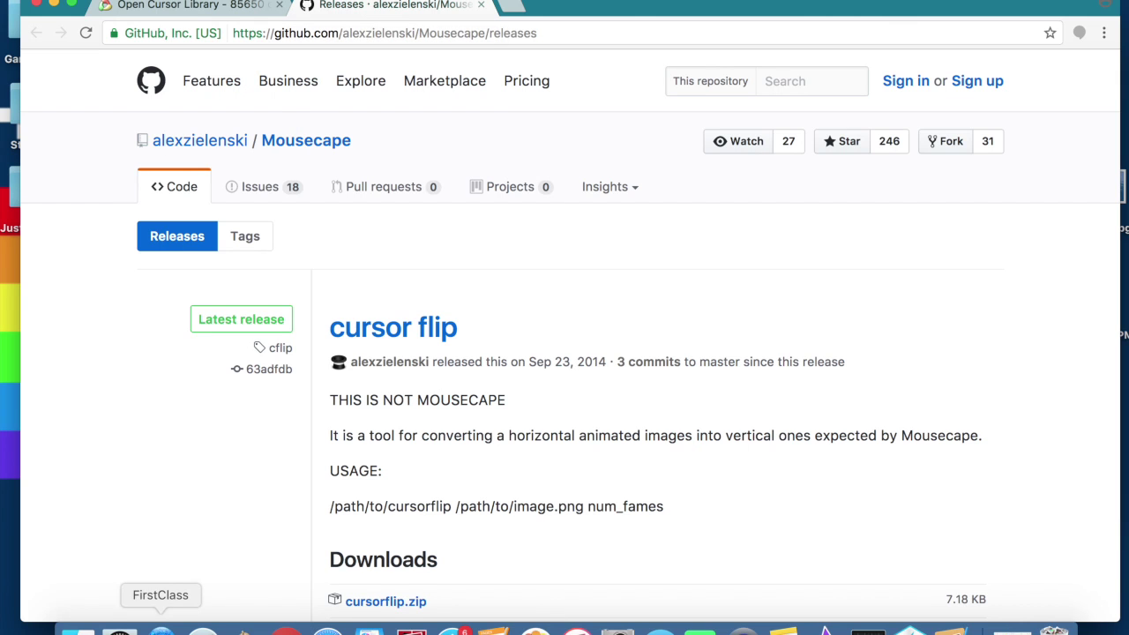
{"action": "left_click", "coordinate": [120, 628]}
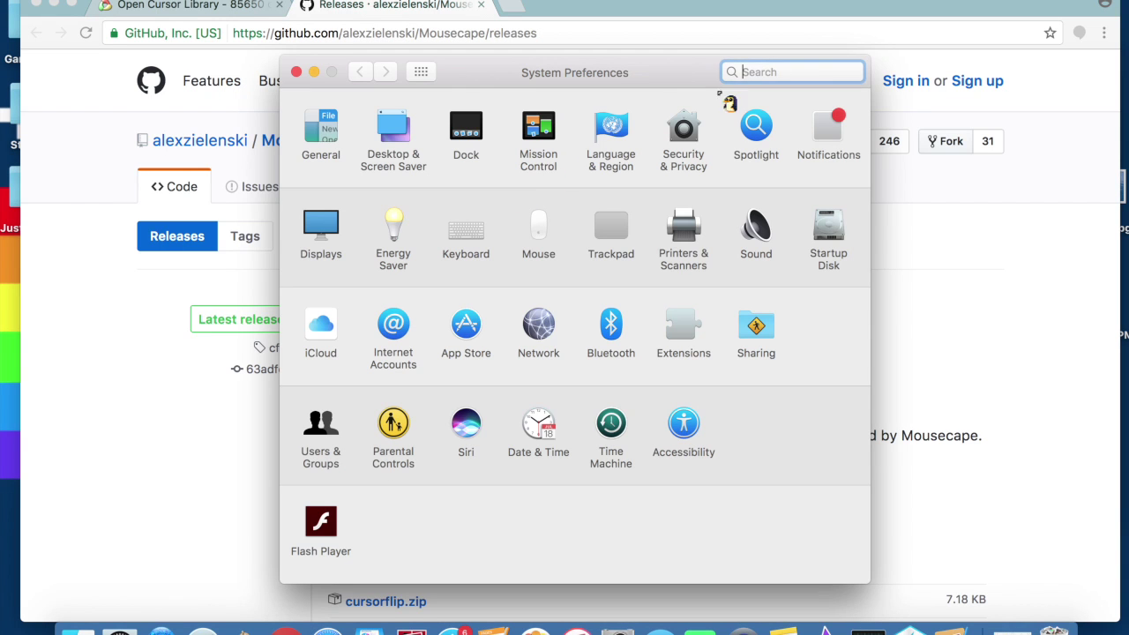
{"action": "type", "text": "mouse"}
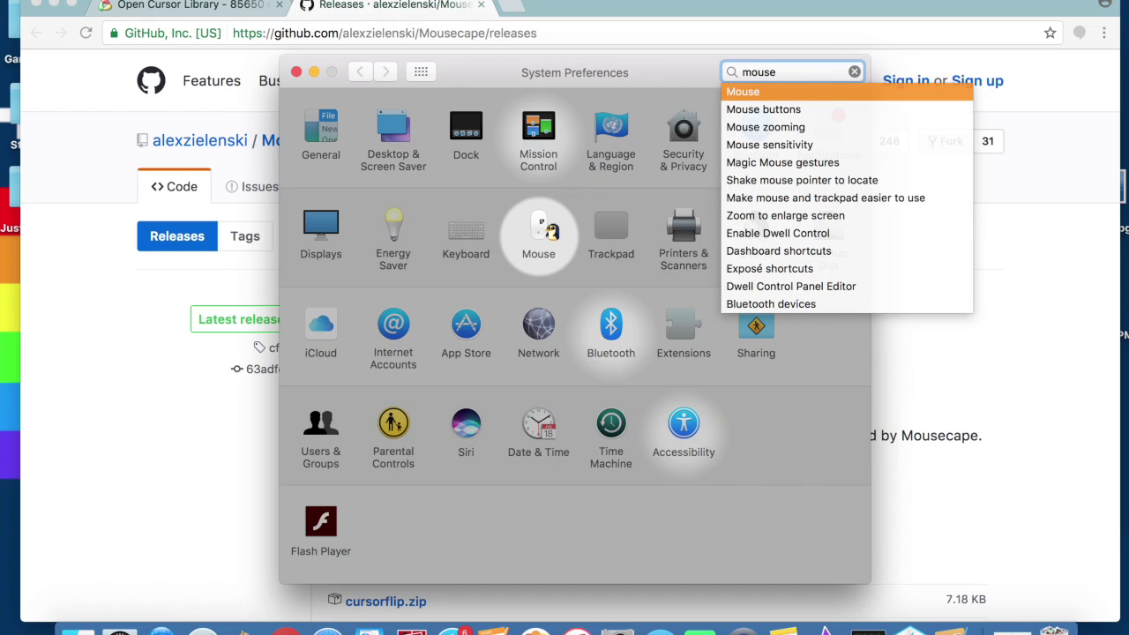
{"action": "left_click", "coordinate": [547, 228]}
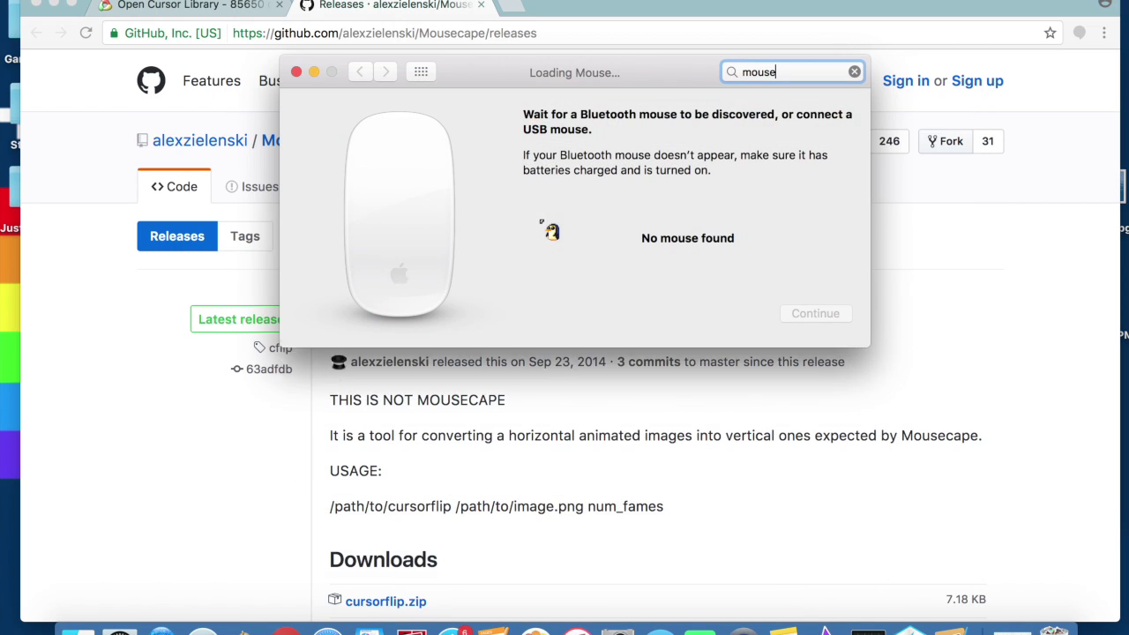
{"action": "left_click", "coordinate": [359, 73]}
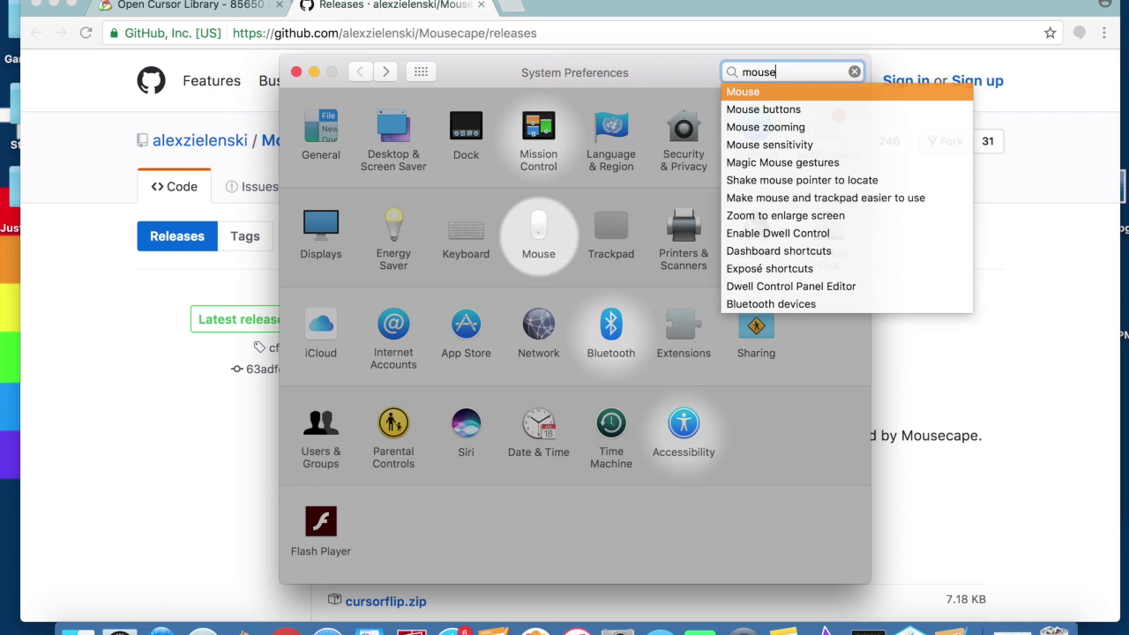
{"action": "key", "text": "Escape"}
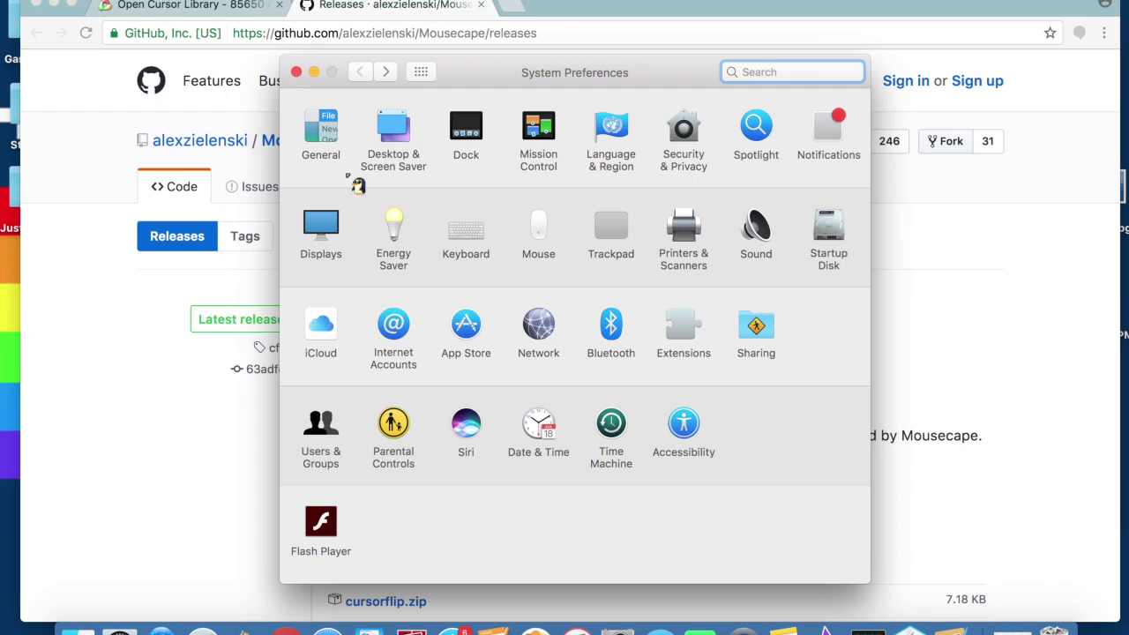
{"action": "left_click", "coordinate": [296, 71]}
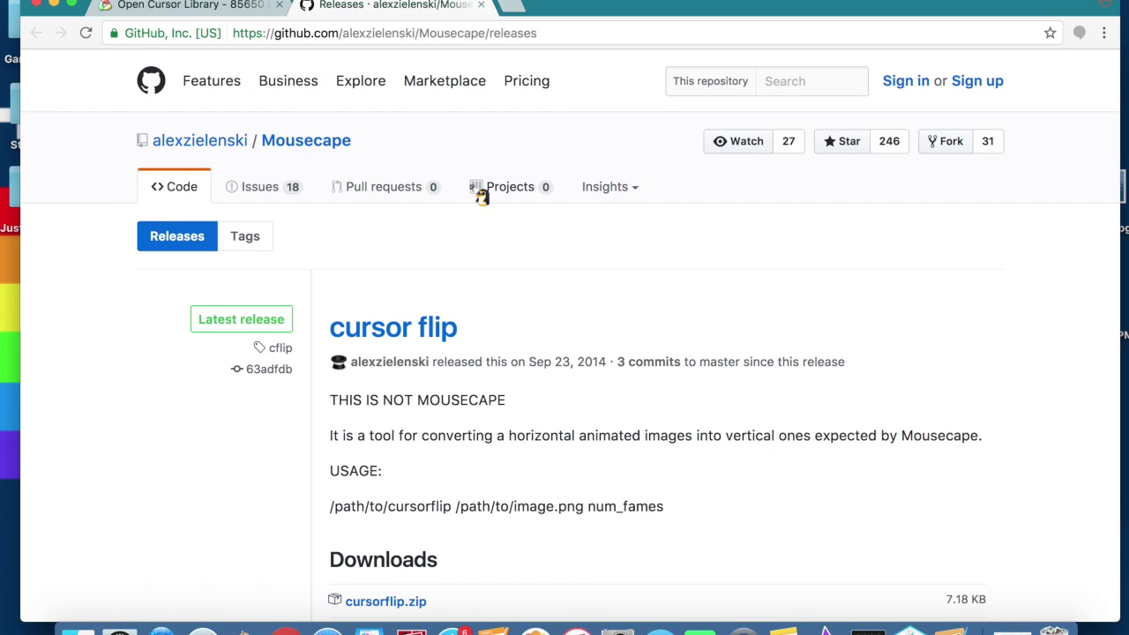
Download Mousecape.zip from the 0.0.5 pre-release; it saves as Mousecape (1).zip.
{"action": "scroll", "coordinate": [386, 186], "scroll_direction": "up", "scroll_amount": 2}
{"action": "scroll", "coordinate": [405, 94], "scroll_direction": "down", "scroll_amount": 2}
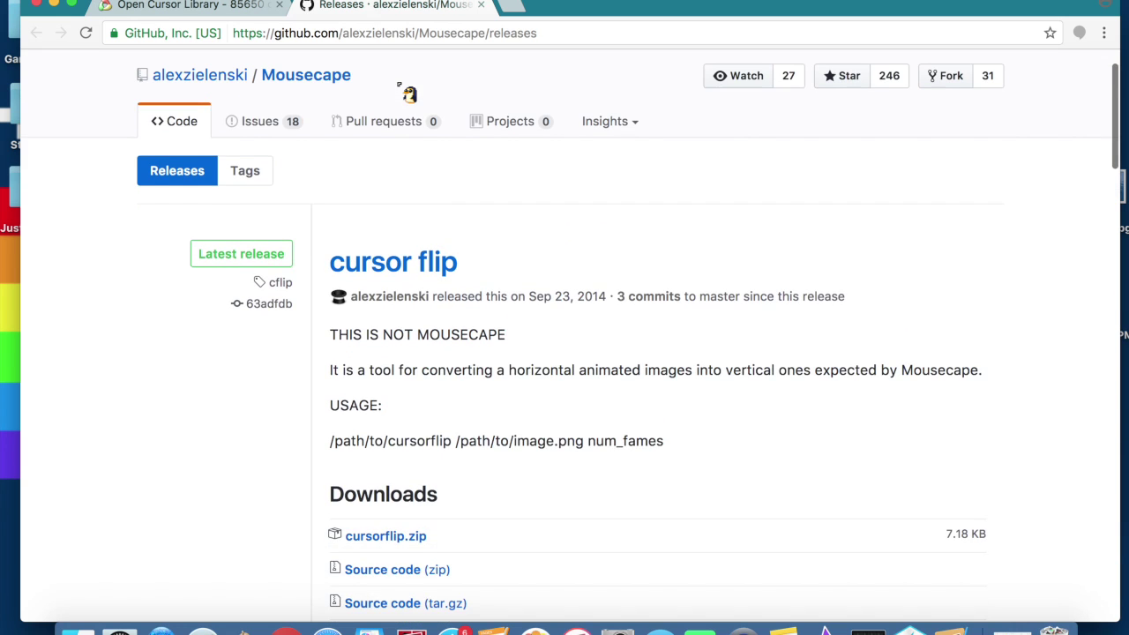
{"action": "scroll", "coordinate": [423, 229], "scroll_direction": "down", "scroll_amount": 1}
{"action": "scroll", "coordinate": [388, 253], "scroll_direction": "down", "scroll_amount": 2}
{"action": "scroll", "coordinate": [429, 244], "scroll_direction": "down", "scroll_amount": 3}
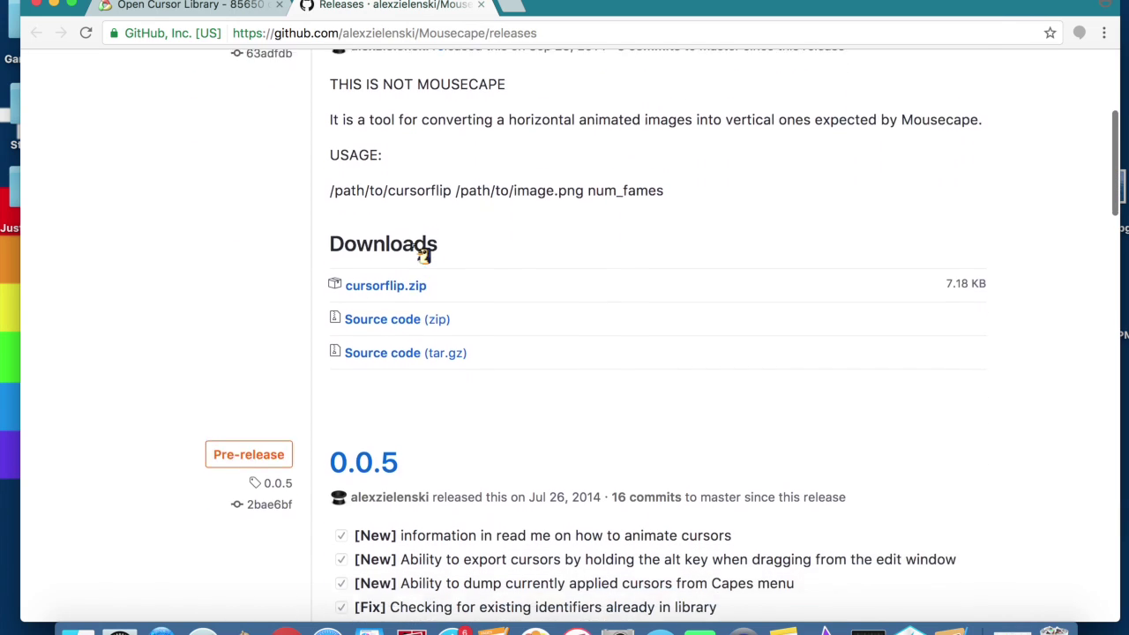
{"action": "scroll", "coordinate": [428, 247], "scroll_direction": "down", "scroll_amount": 2}
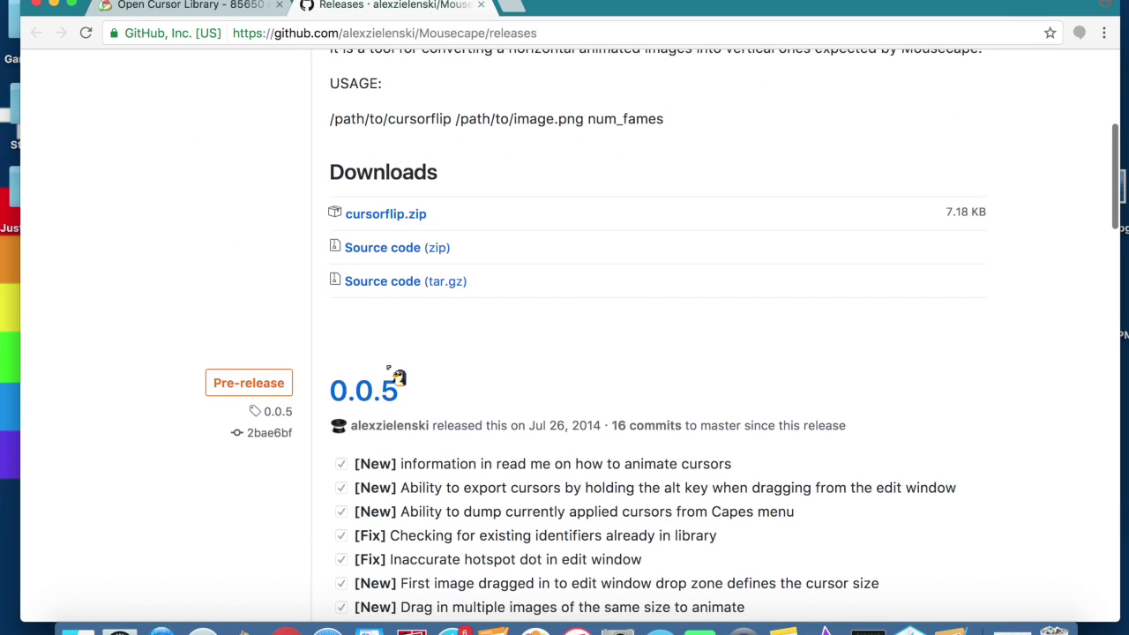
{"action": "scroll", "coordinate": [396, 383], "scroll_direction": "up", "scroll_amount": 4}
{"action": "scroll", "coordinate": [397, 376], "scroll_direction": "up", "scroll_amount": 6}
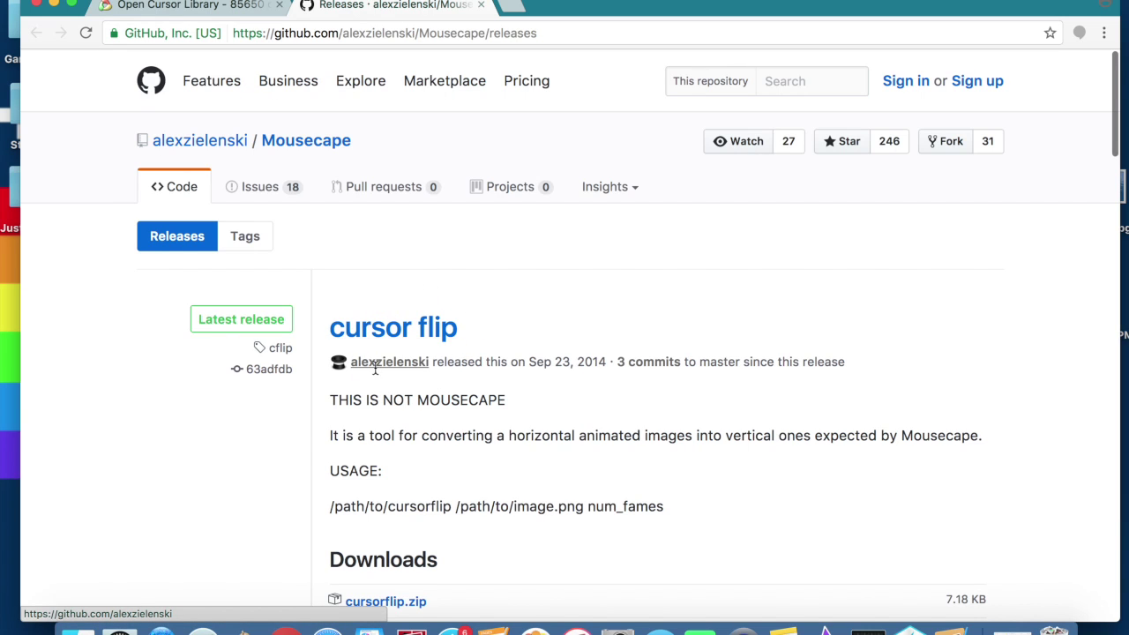
{"action": "scroll", "coordinate": [430, 388], "scroll_direction": "down", "scroll_amount": 1}
{"action": "scroll", "coordinate": [429, 388], "scroll_direction": "up", "scroll_amount": 1}
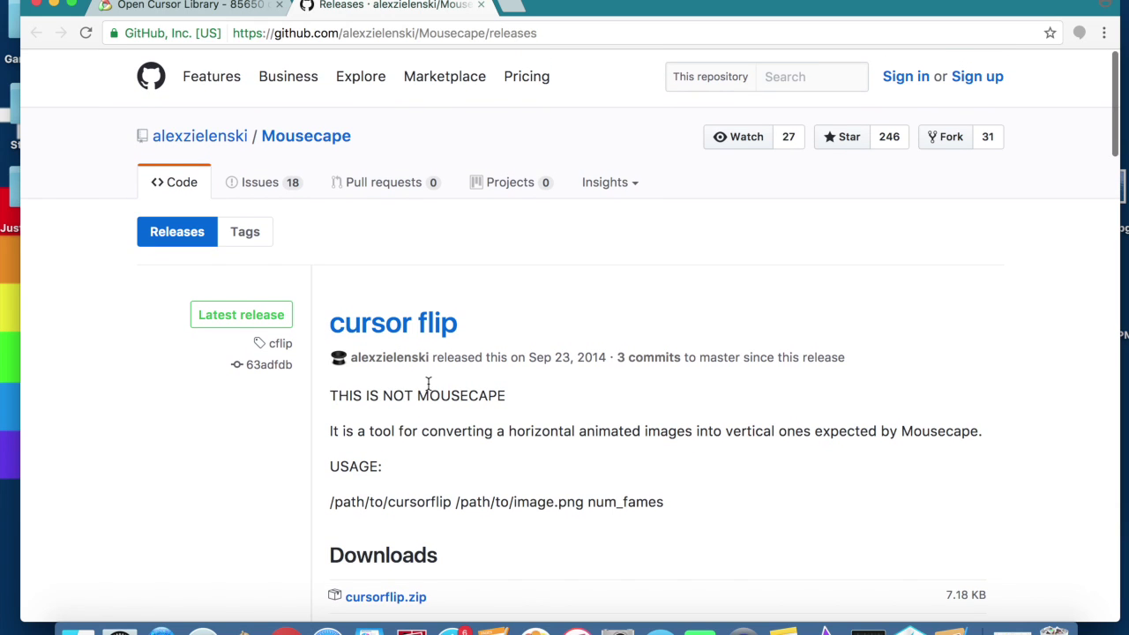
{"action": "scroll", "coordinate": [428, 384], "scroll_direction": "down", "scroll_amount": 1}
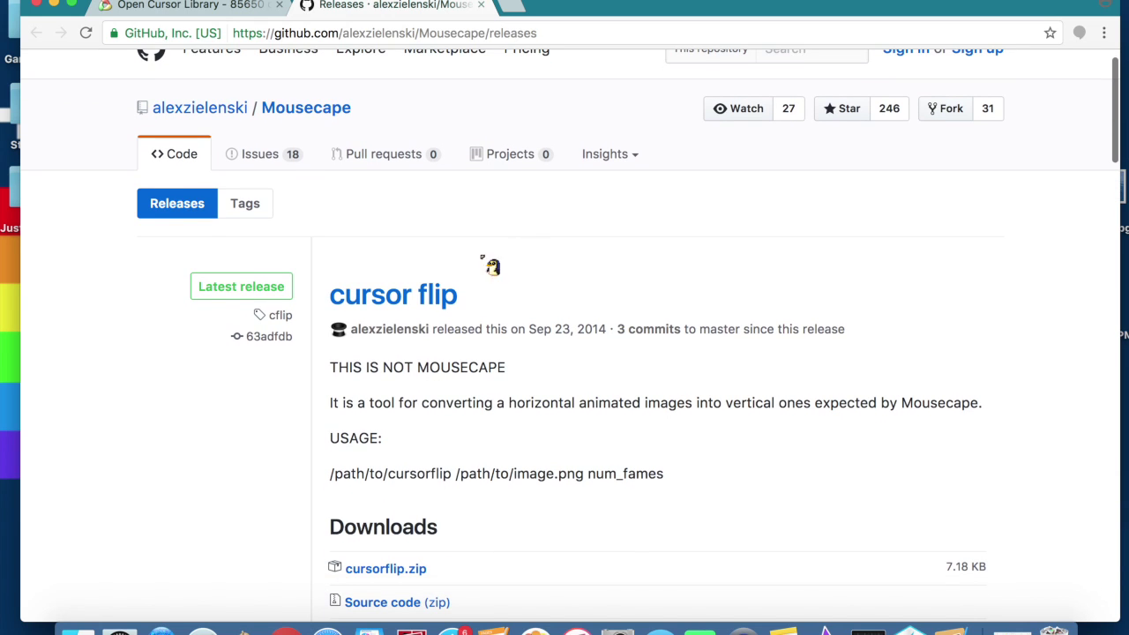
{"action": "scroll", "coordinate": [547, 256], "scroll_direction": "down", "scroll_amount": 3}
{"action": "scroll", "coordinate": [547, 236], "scroll_direction": "down", "scroll_amount": 5}
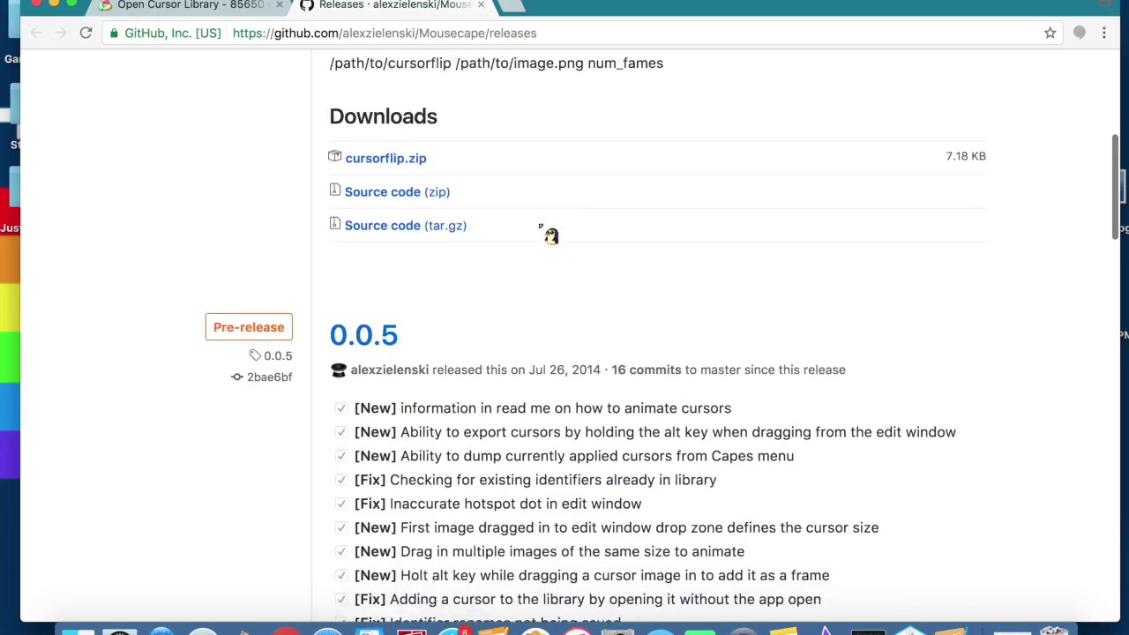
{"action": "scroll", "coordinate": [546, 237], "scroll_direction": "down", "scroll_amount": 3}
{"action": "scroll", "coordinate": [546, 236], "scroll_direction": "down", "scroll_amount": 4}
{"action": "scroll", "coordinate": [547, 237], "scroll_direction": "down", "scroll_amount": 1}
{"action": "scroll", "coordinate": [547, 236], "scroll_direction": "down", "scroll_amount": 1}
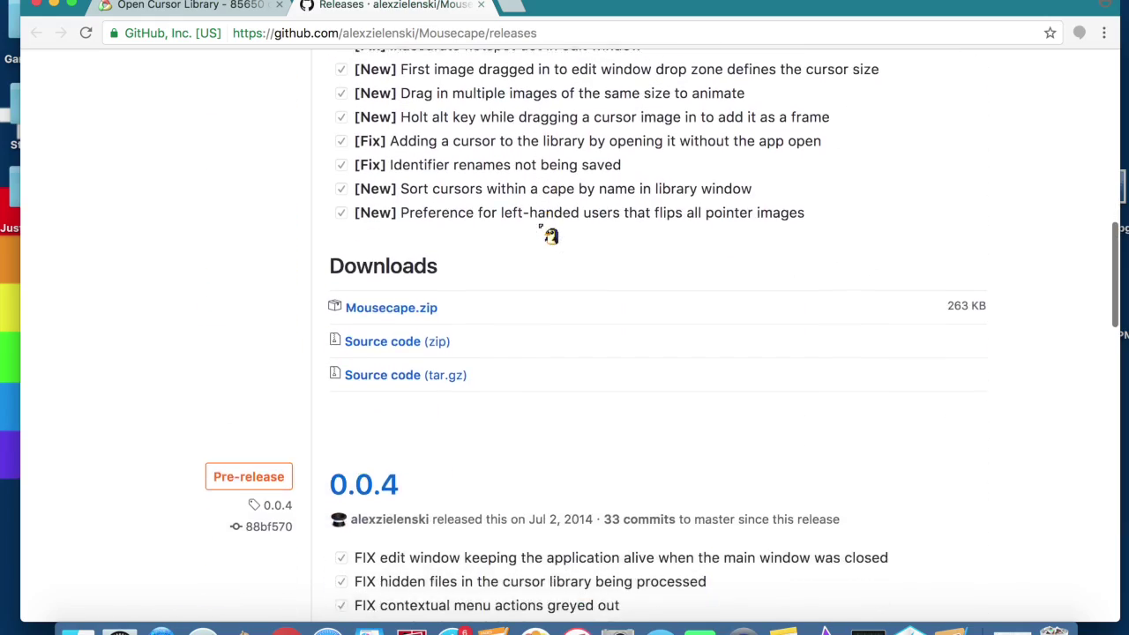
{"action": "scroll", "coordinate": [547, 236], "scroll_direction": "up", "scroll_amount": 10}
{"action": "scroll", "coordinate": [547, 236], "scroll_direction": "down", "scroll_amount": 2}
{"action": "scroll", "coordinate": [546, 234], "scroll_direction": "down", "scroll_amount": 1}
{"action": "scroll", "coordinate": [547, 234], "scroll_direction": "down", "scroll_amount": 4}
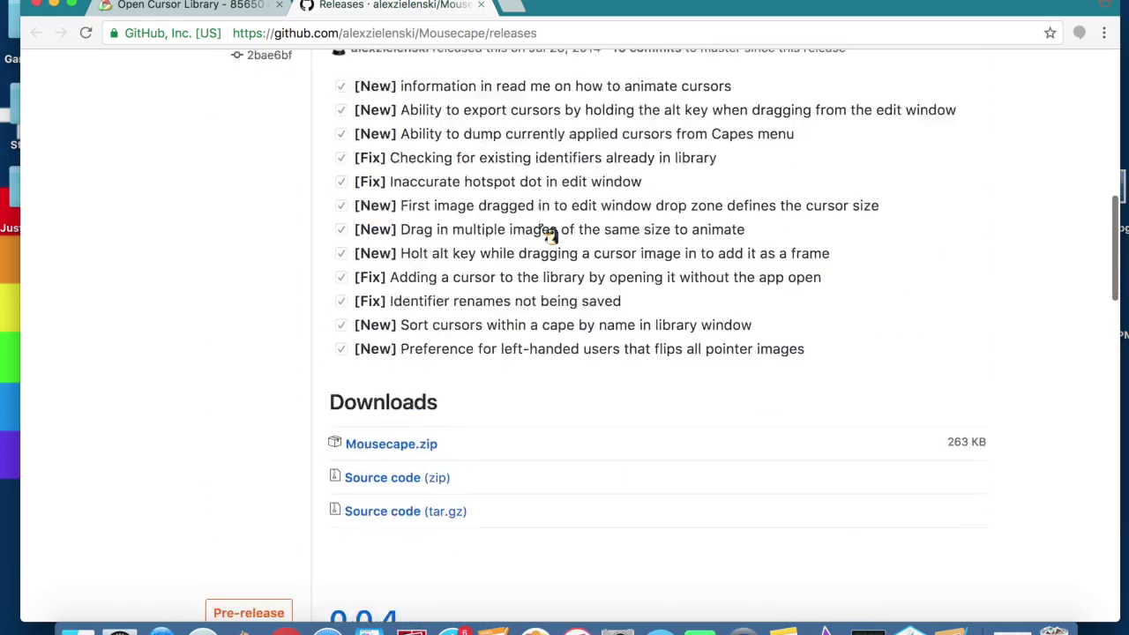
{"action": "scroll", "coordinate": [546, 234], "scroll_direction": "up", "scroll_amount": 3}
{"action": "scroll", "coordinate": [547, 234], "scroll_direction": "down", "scroll_amount": 3}
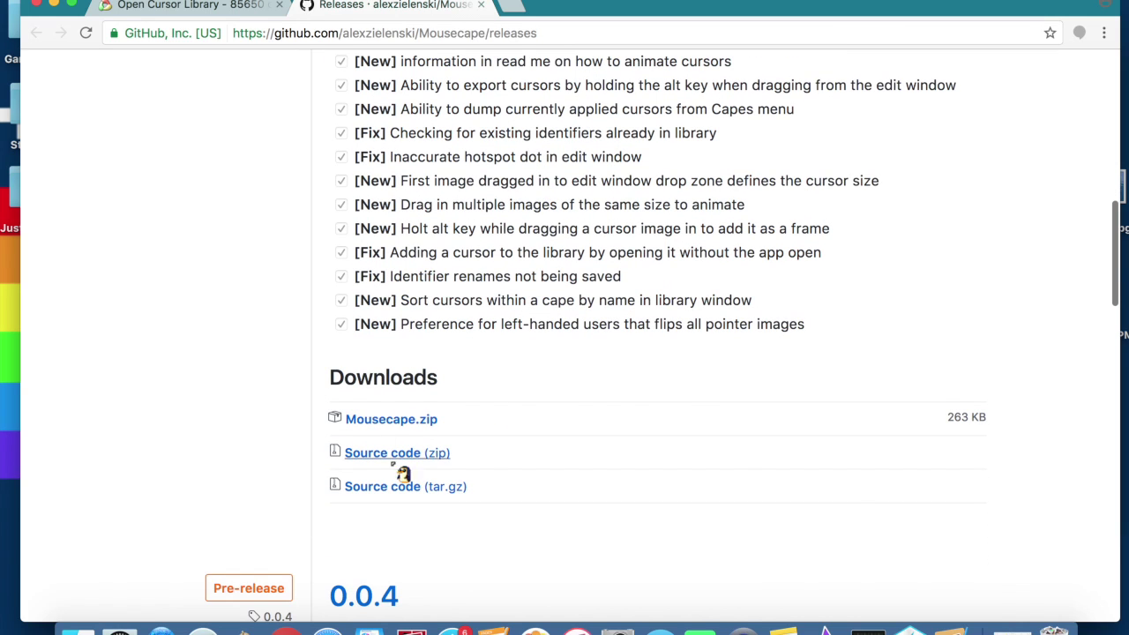
{"action": "scroll", "coordinate": [501, 344], "scroll_direction": "down", "scroll_amount": 1}
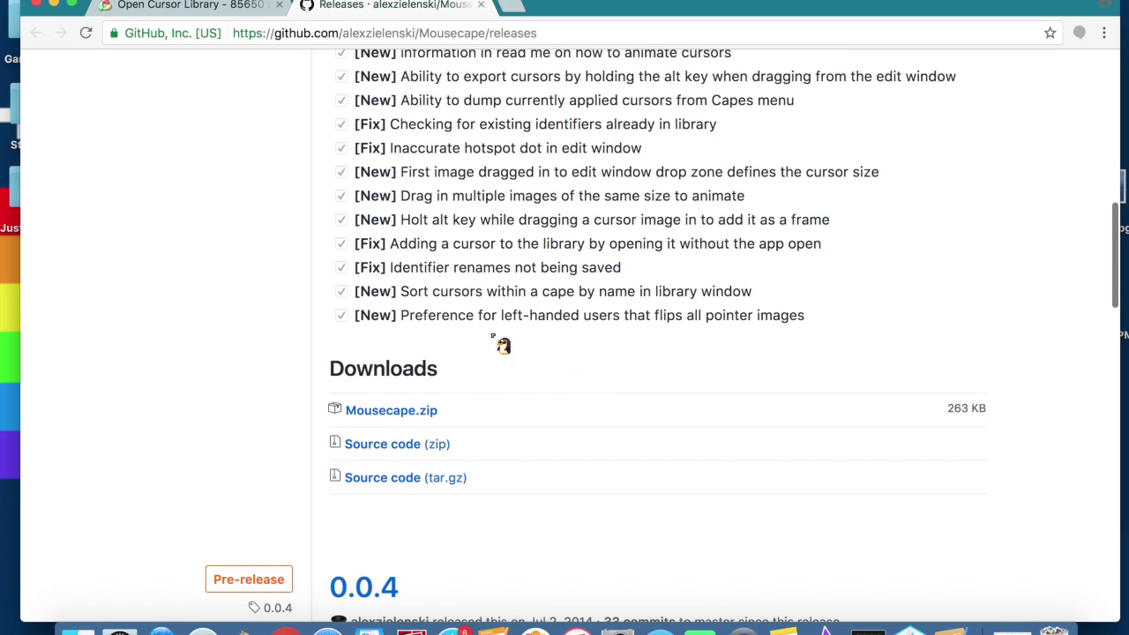
{"action": "left_click", "coordinate": [404, 412]}
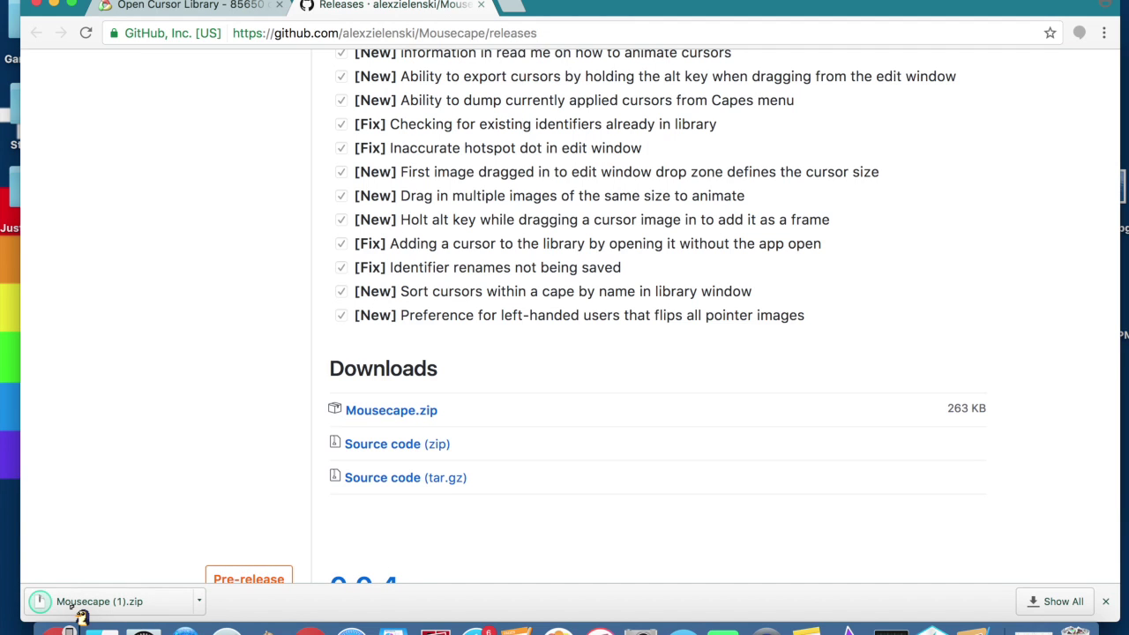
Put Mousecape (1).zip from the download bar on the desktop and unzip it.
{"action": "left_click_drag", "start_coordinate": [626, 10], "coordinate": [831, 10]}
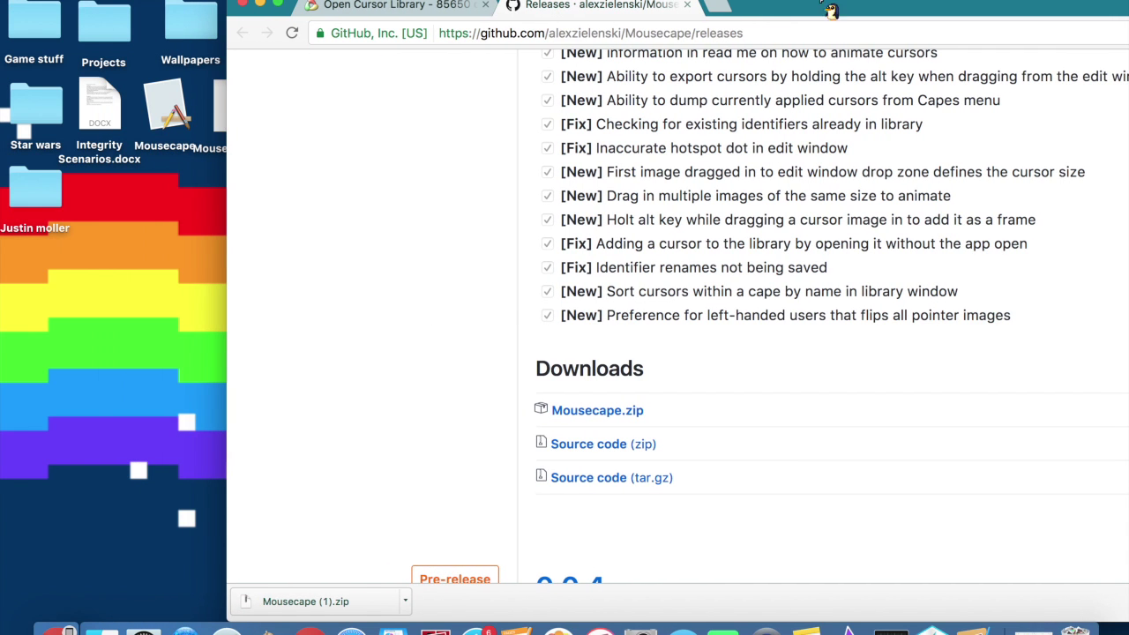
{"action": "mouse_move", "coordinate": [302, 601]}
{"action": "left_mouse_down"}
{"action": "mouse_move", "coordinate": [255, 595]}
{"action": "mouse_move", "coordinate": [138, 460]}
{"action": "left_mouse_up"}
{"action": "mouse_move", "coordinate": [17, 454]}
{"action": "left_mouse_down"}
{"action": "mouse_move", "coordinate": [145, 352]}
{"action": "mouse_move", "coordinate": [141, 342]}
{"action": "left_mouse_up"}
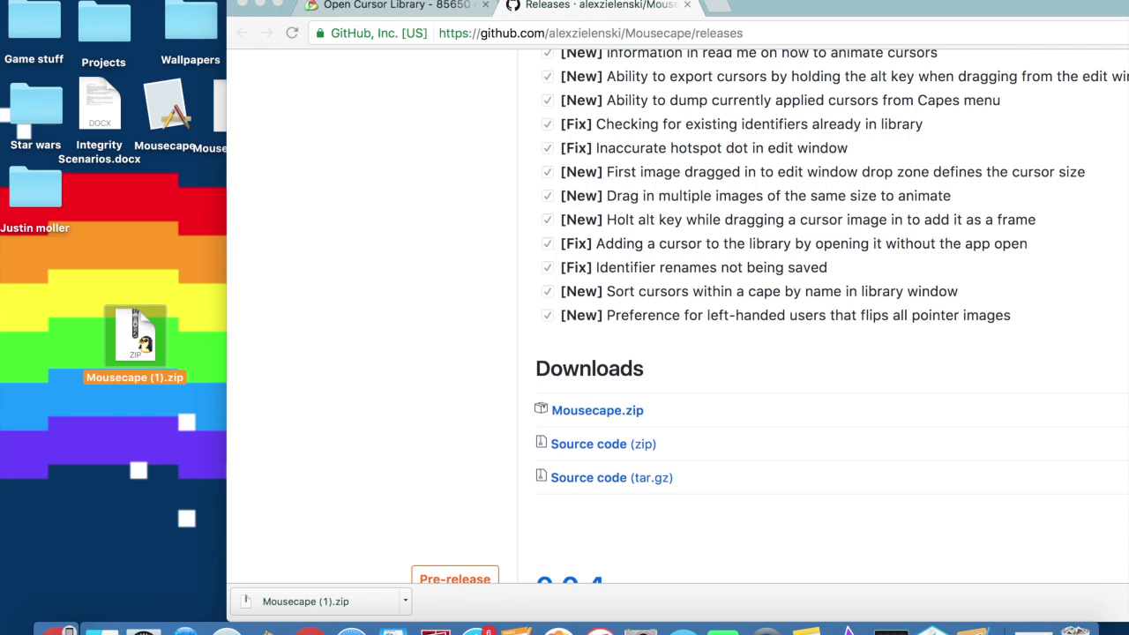
{"action": "double_click", "coordinate": [135, 335]}
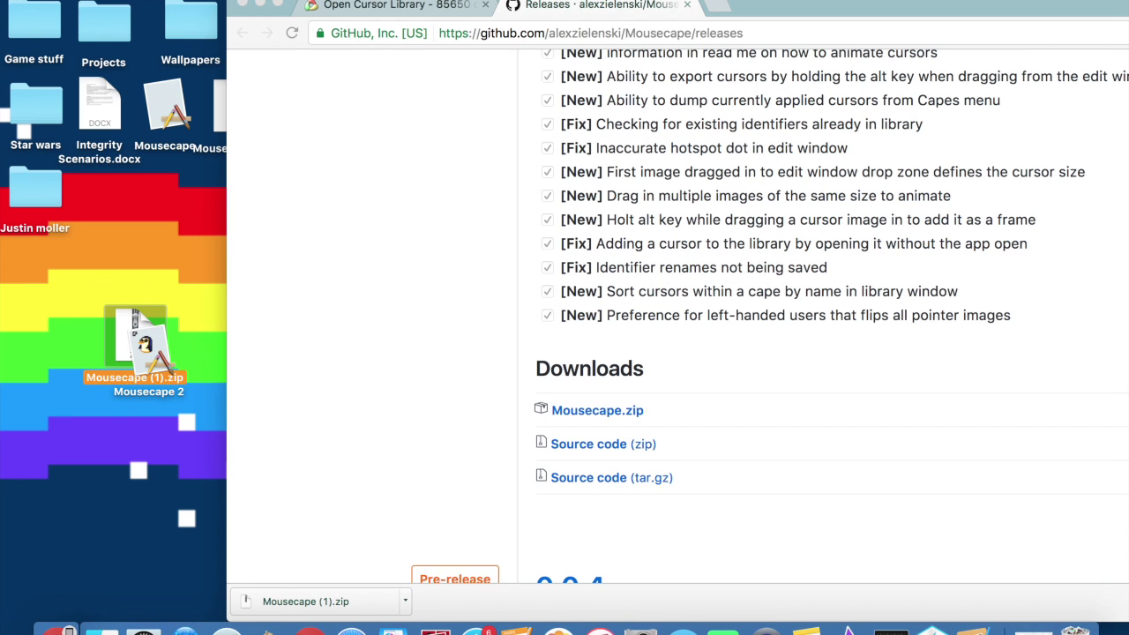
Launch the extracted Mousecape 2 app, confirming the downloaded-from-internet warning.
{"action": "left_click_drag", "start_coordinate": [150, 349], "coordinate": [155, 465]}
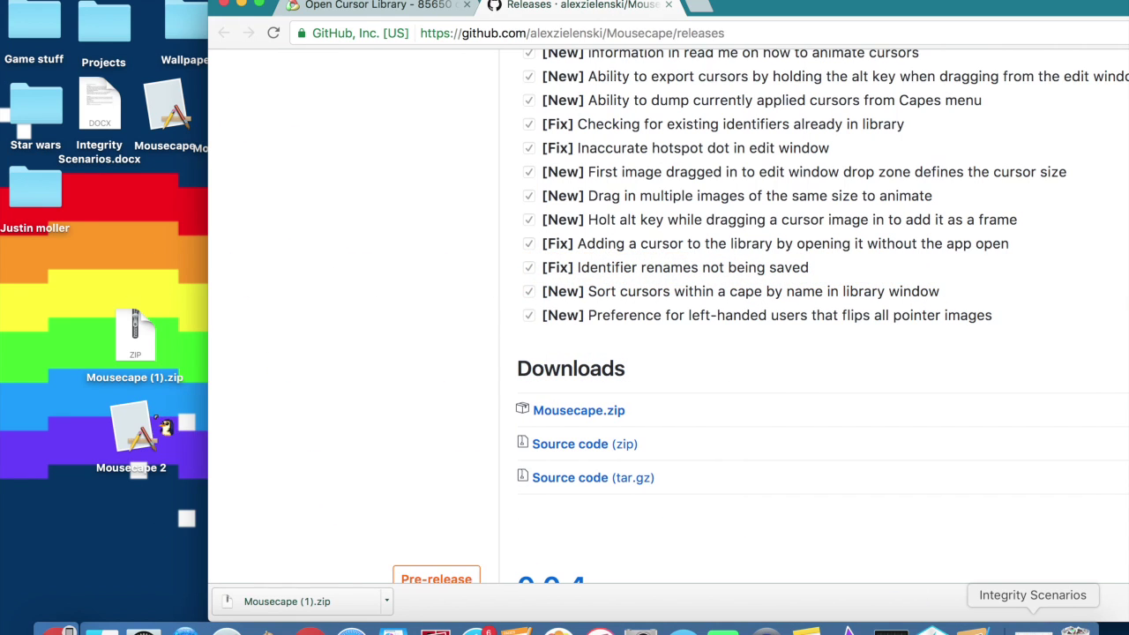
{"action": "double_click", "coordinate": [139, 428]}
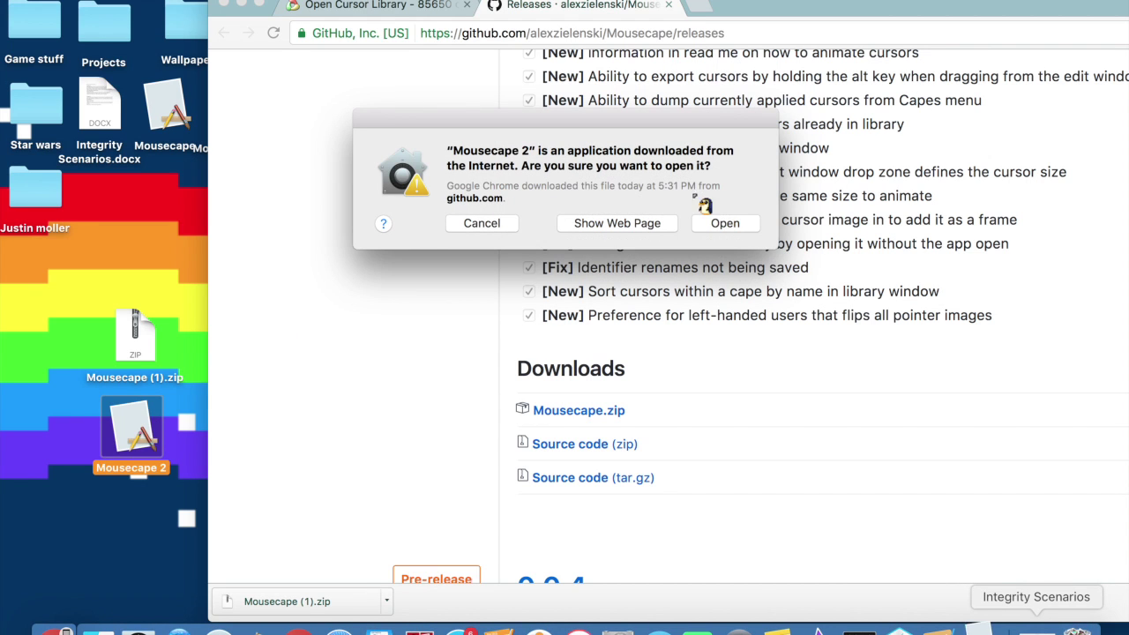
{"action": "left_click", "coordinate": [740, 222]}
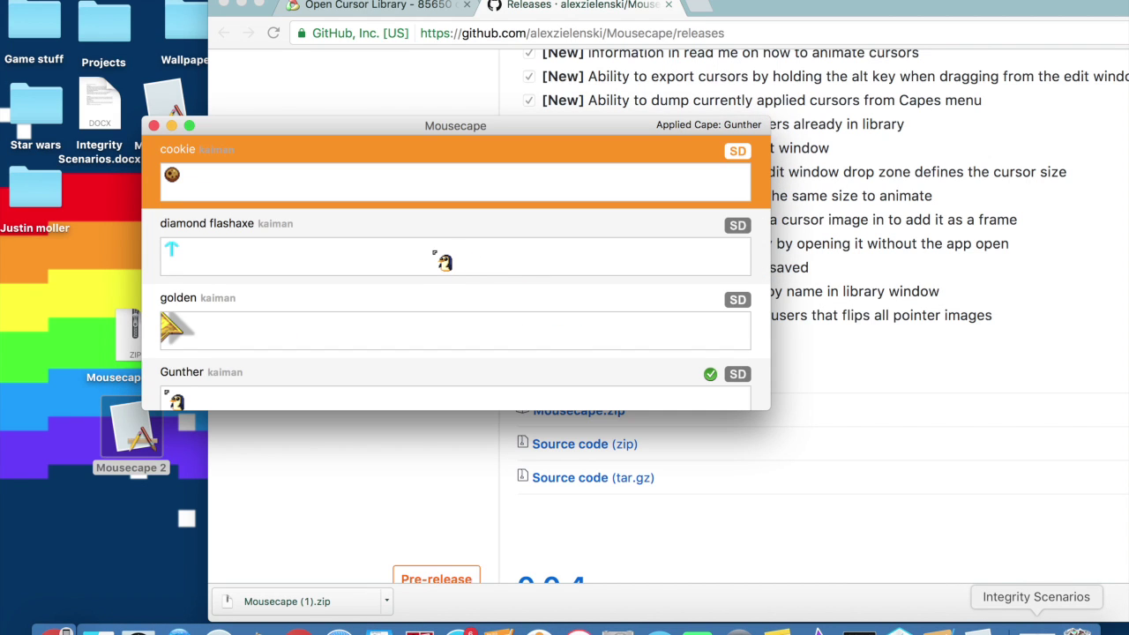
Try the golden, Jake the Dog, rainbow, Sword and Red Mouse capes as the pointer.
{"action": "scroll", "coordinate": [449, 261], "scroll_direction": "down", "scroll_amount": 3}
{"action": "scroll", "coordinate": [441, 264], "scroll_direction": "down", "scroll_amount": 2}
{"action": "scroll", "coordinate": [437, 259], "scroll_direction": "down", "scroll_amount": 1}
{"action": "scroll", "coordinate": [440, 259], "scroll_direction": "down", "scroll_amount": 2}
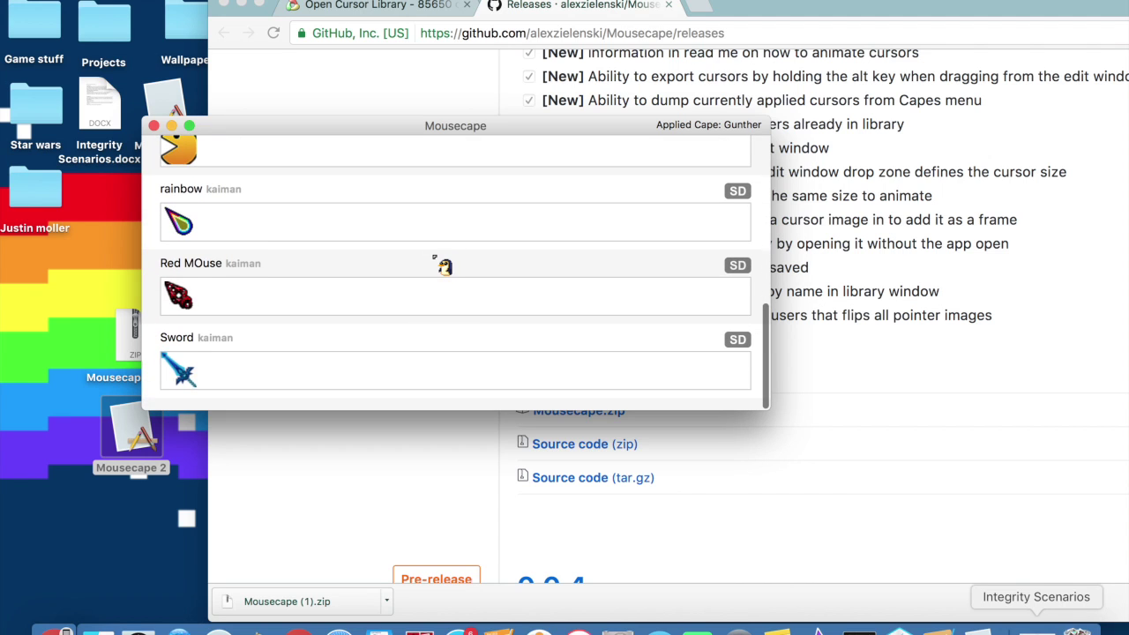
{"action": "scroll", "coordinate": [242, 194], "scroll_direction": "up", "scroll_amount": 1}
{"action": "scroll", "coordinate": [212, 266], "scroll_direction": "up", "scroll_amount": 5}
{"action": "scroll", "coordinate": [214, 267], "scroll_direction": "up", "scroll_amount": 3}
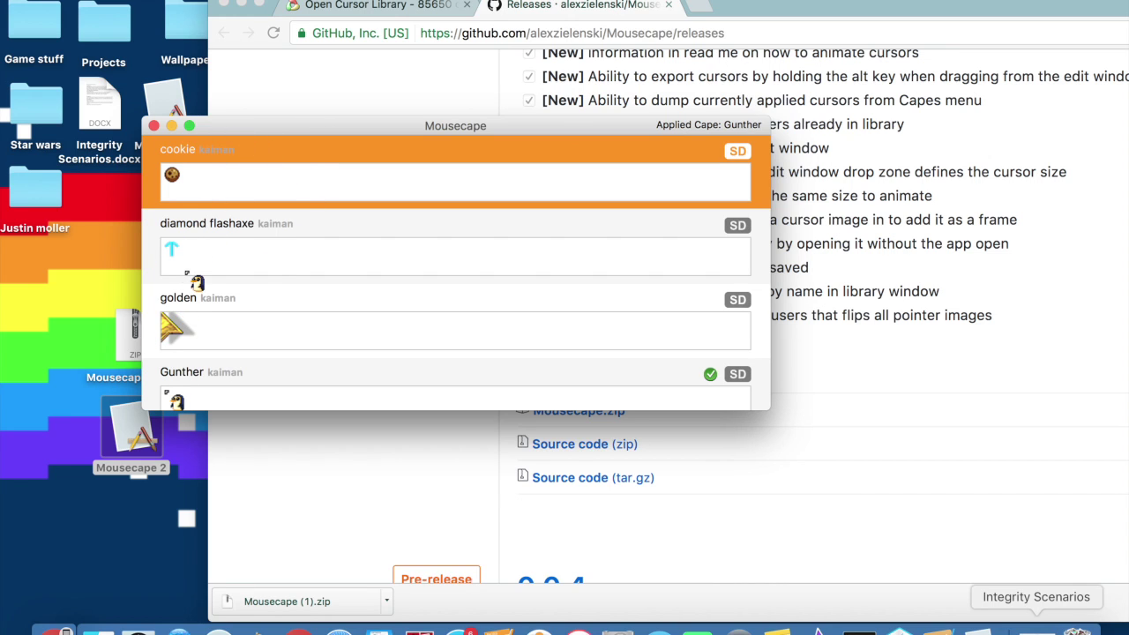
{"action": "scroll", "coordinate": [232, 260], "scroll_direction": "down", "scroll_amount": 1}
{"action": "scroll", "coordinate": [245, 243], "scroll_direction": "down", "scroll_amount": 2}
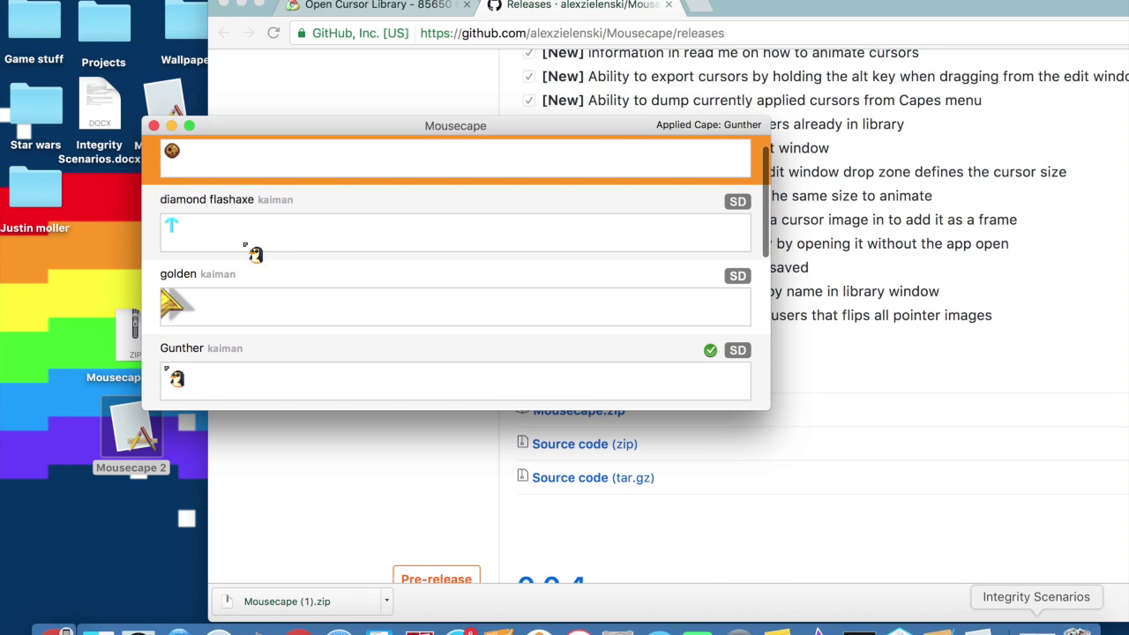
{"action": "scroll", "coordinate": [238, 259], "scroll_direction": "down", "scroll_amount": 3}
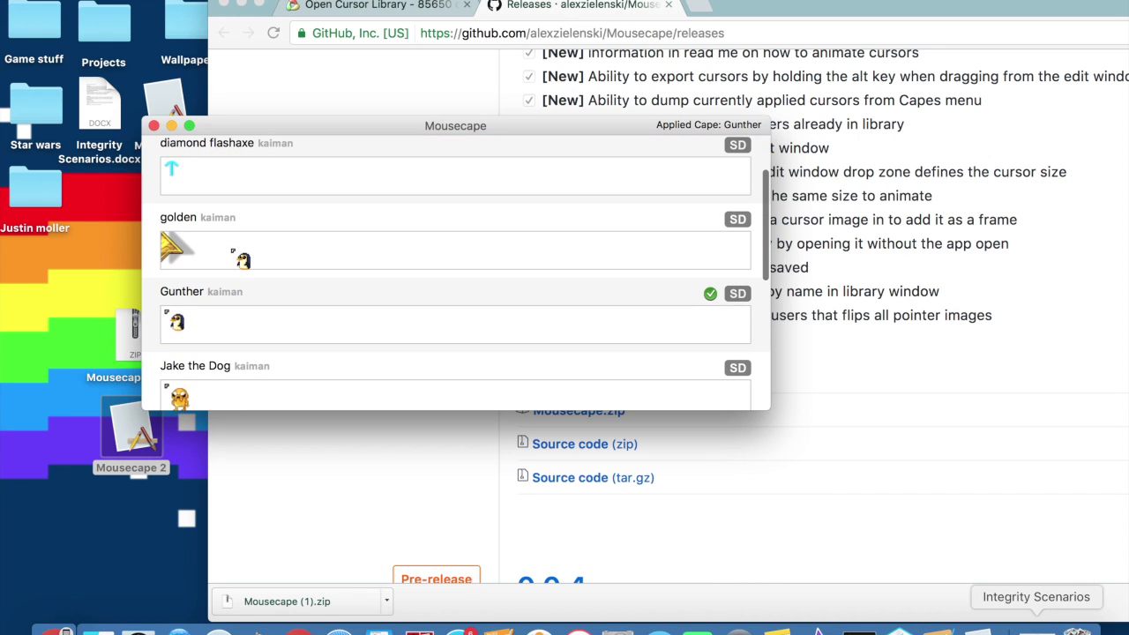
{"action": "double_click", "coordinate": [233, 251]}
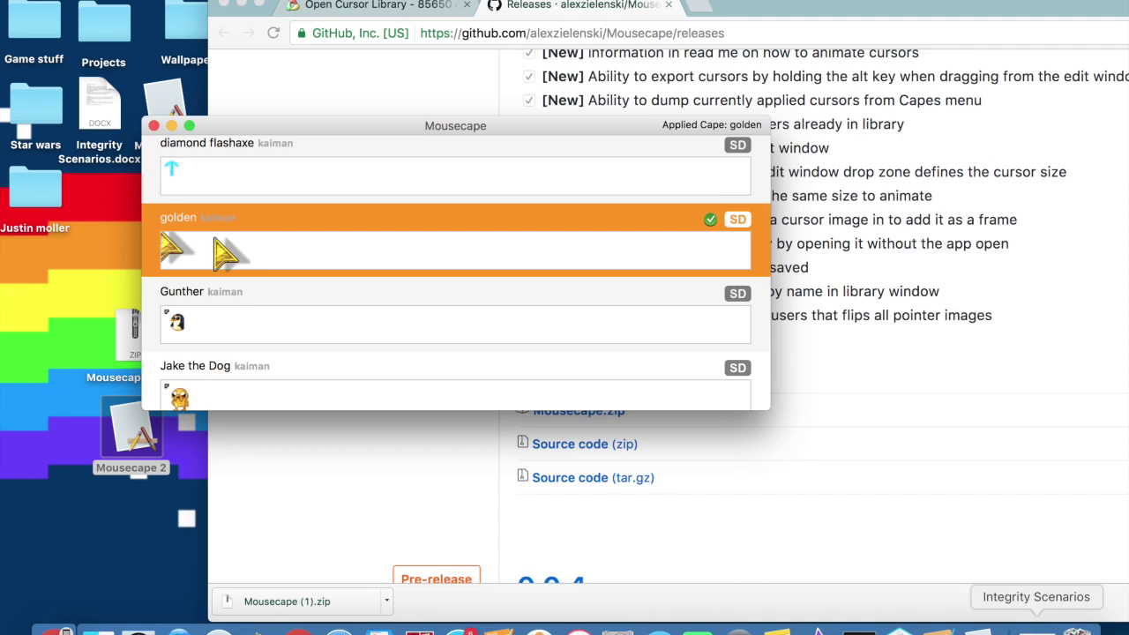
{"action": "scroll", "coordinate": [250, 270], "scroll_direction": "down", "scroll_amount": 3}
{"action": "scroll", "coordinate": [252, 275], "scroll_direction": "down", "scroll_amount": 2}
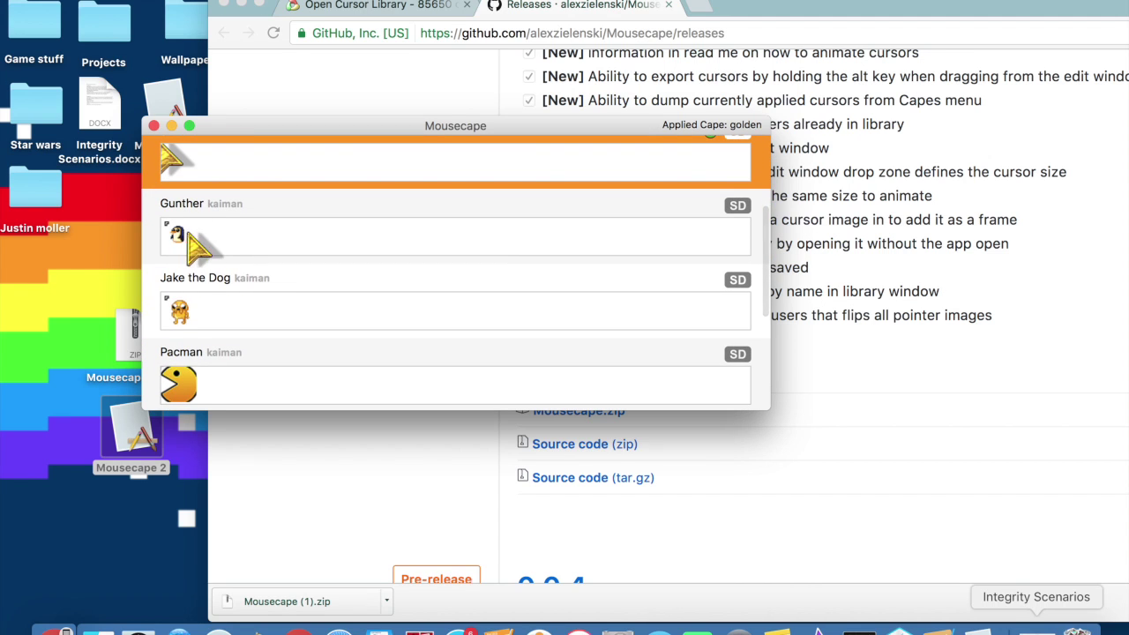
{"action": "scroll", "coordinate": [189, 280], "scroll_direction": "down", "scroll_amount": 2}
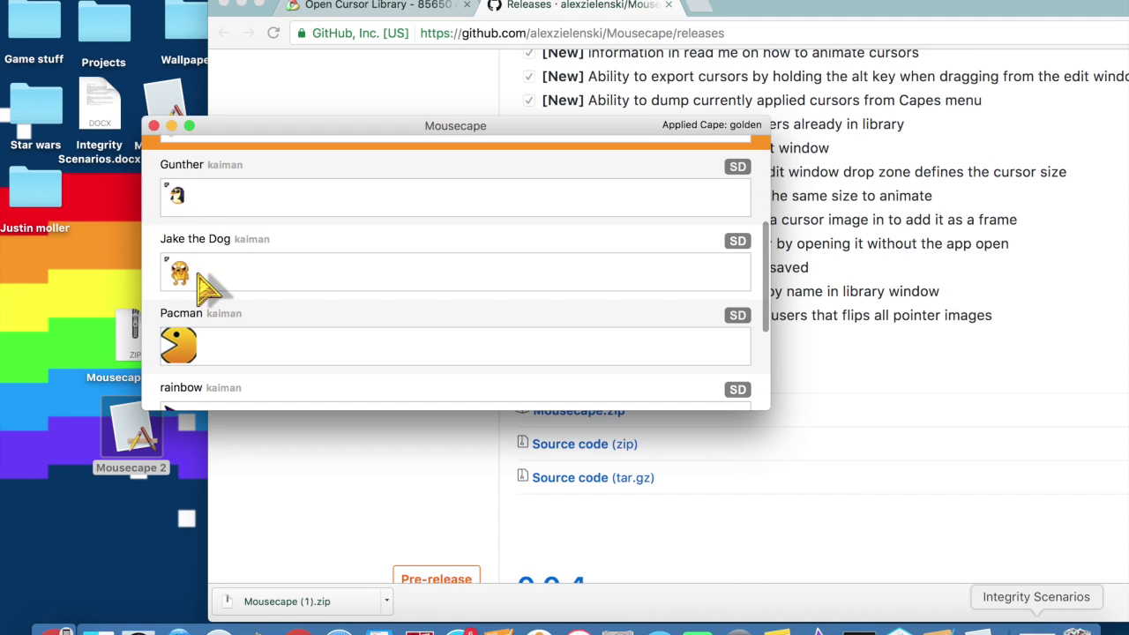
{"action": "double_click", "coordinate": [204, 280]}
{"action": "scroll", "coordinate": [221, 265], "scroll_direction": "down", "scroll_amount": 5}
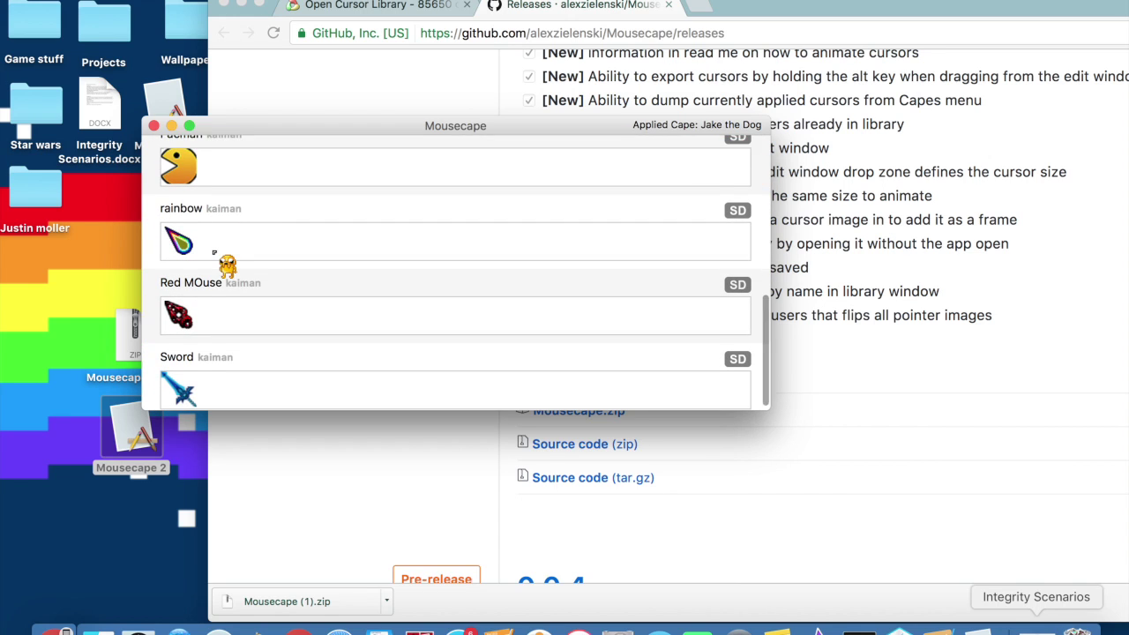
{"action": "double_click", "coordinate": [231, 240]}
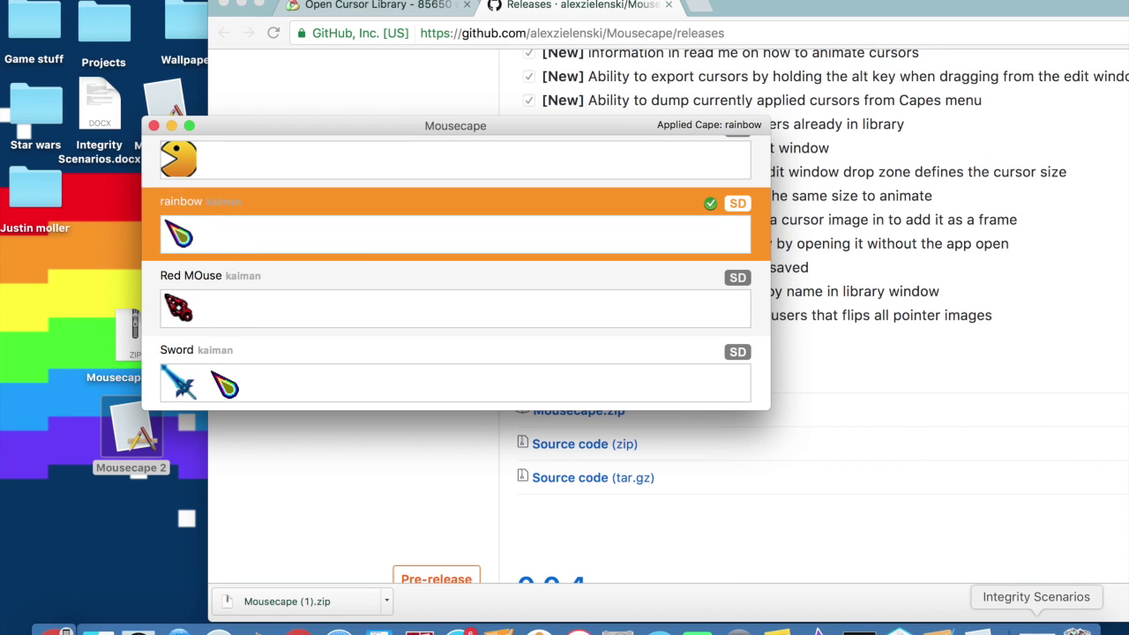
{"action": "double_click", "coordinate": [228, 388]}
{"action": "double_click", "coordinate": [249, 300]}
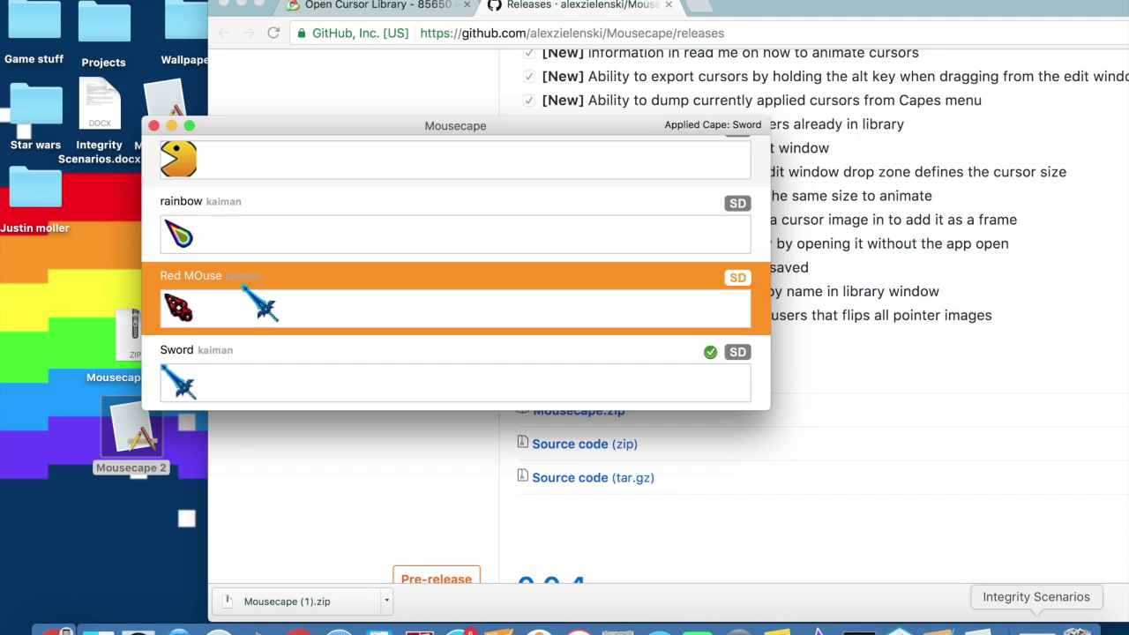
Apply diamond flashaxe, then settle on the cookie cape and close the library.
{"action": "scroll", "coordinate": [243, 289], "scroll_direction": "up", "scroll_amount": 7}
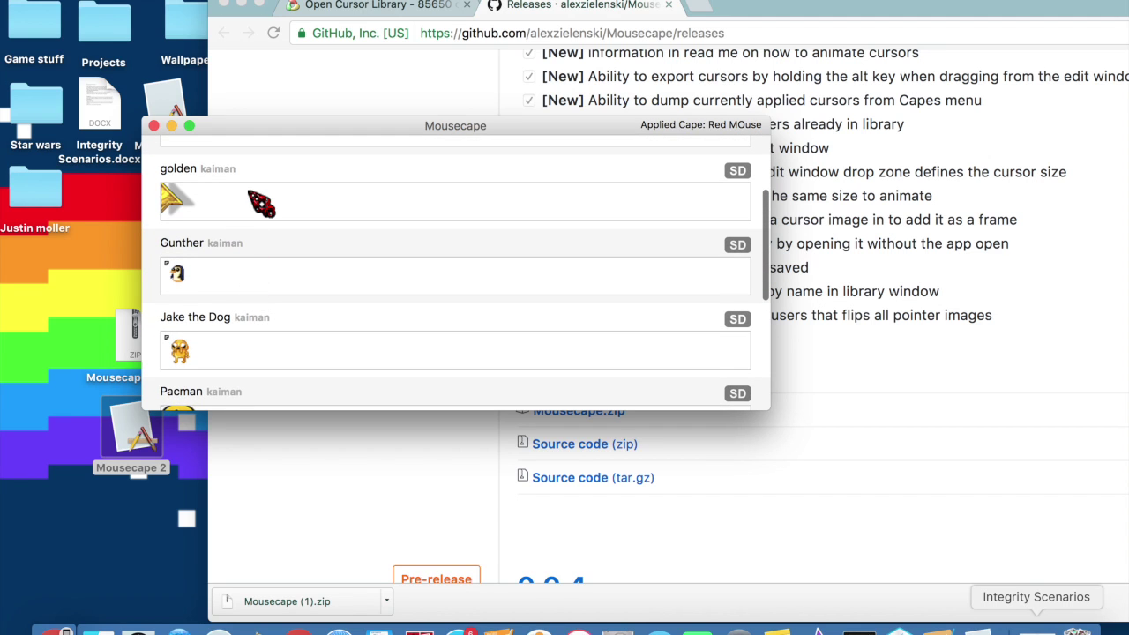
{"action": "scroll", "coordinate": [258, 198], "scroll_direction": "up", "scroll_amount": 2}
{"action": "scroll", "coordinate": [261, 206], "scroll_direction": "up", "scroll_amount": 2}
{"action": "double_click", "coordinate": [234, 264]}
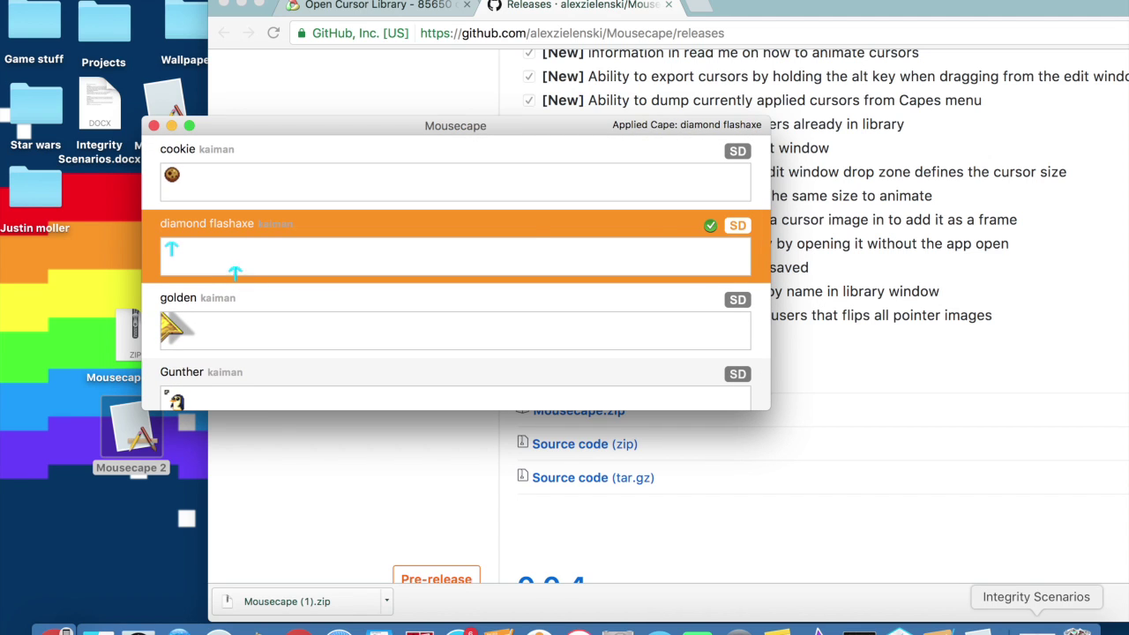
{"action": "double_click", "coordinate": [219, 180]}
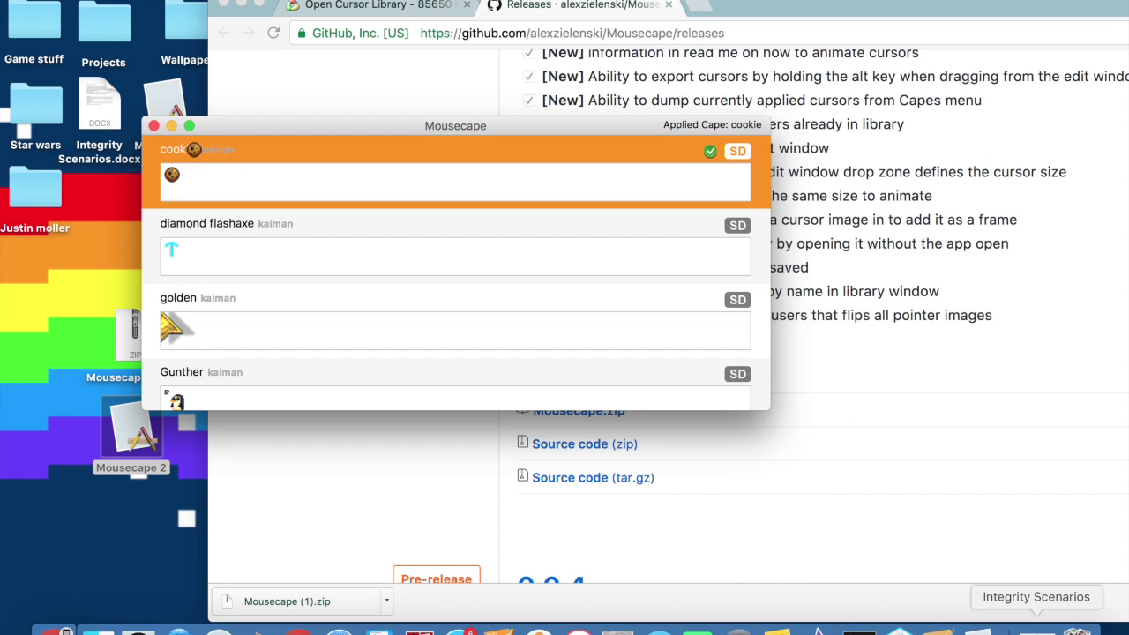
{"action": "left_click", "coordinate": [155, 127]}
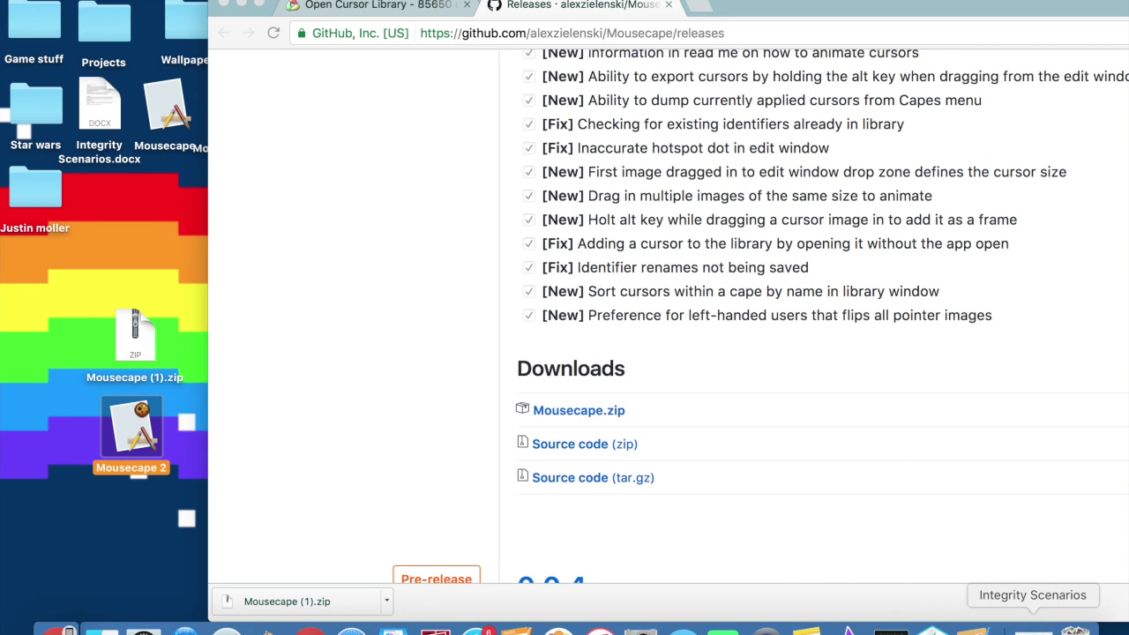
Reopen the cape library with Cmd+O, browse it, close it, and shift the browser left.
{"action": "key", "text": "super+o"}
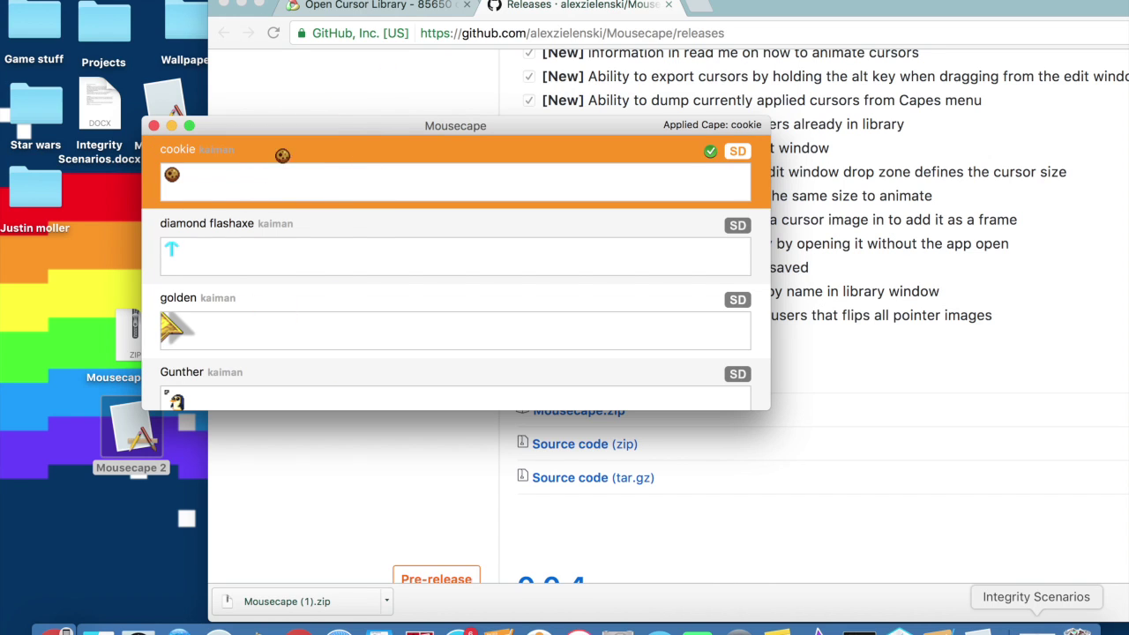
{"action": "scroll", "coordinate": [212, 340], "scroll_direction": "down", "scroll_amount": 5}
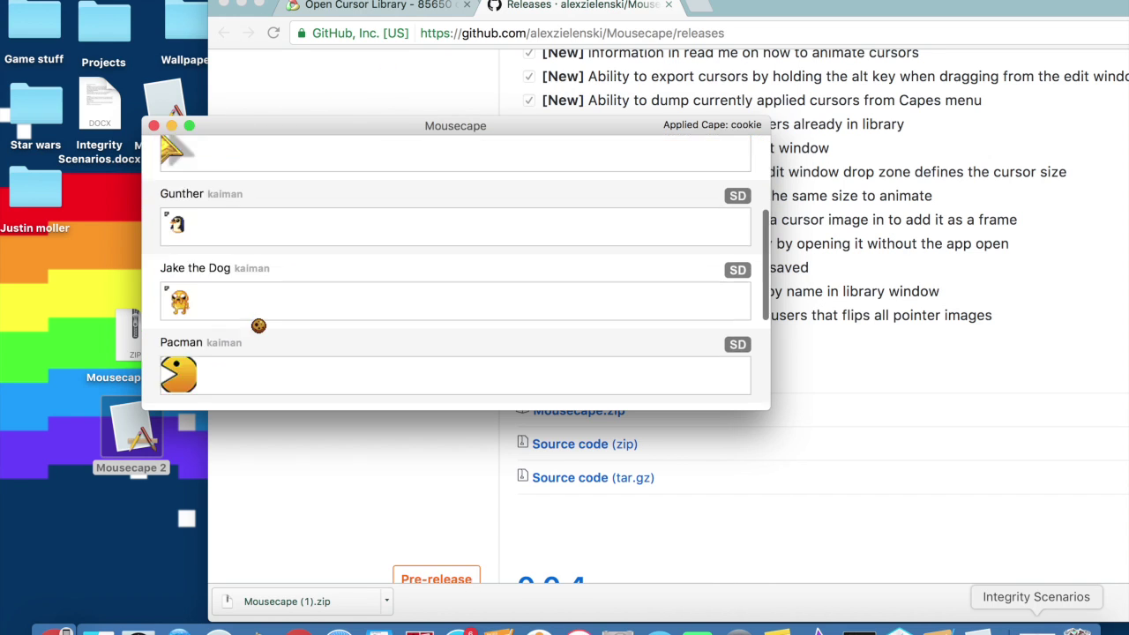
{"action": "scroll", "coordinate": [252, 327], "scroll_direction": "down", "scroll_amount": 5}
{"action": "scroll", "coordinate": [298, 156], "scroll_direction": "up", "scroll_amount": 1}
{"action": "scroll", "coordinate": [323, 164], "scroll_direction": "up", "scroll_amount": 10}
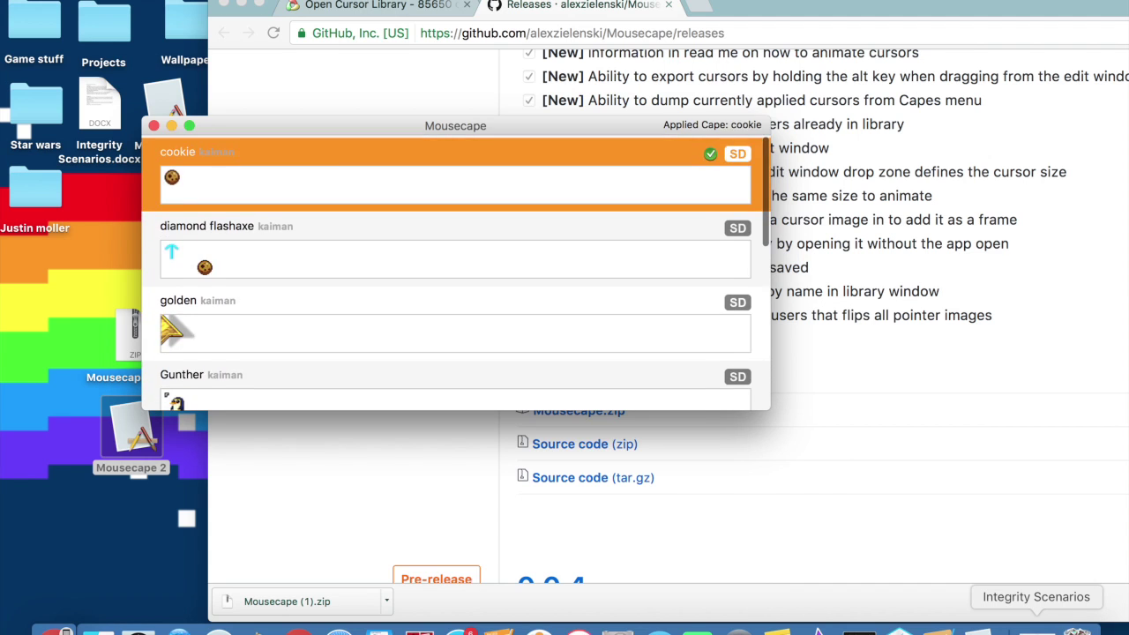
{"action": "scroll", "coordinate": [194, 256], "scroll_direction": "down", "scroll_amount": 5}
{"action": "left_click", "coordinate": [154, 125]}
{"action": "left_click", "coordinate": [154, 226]}
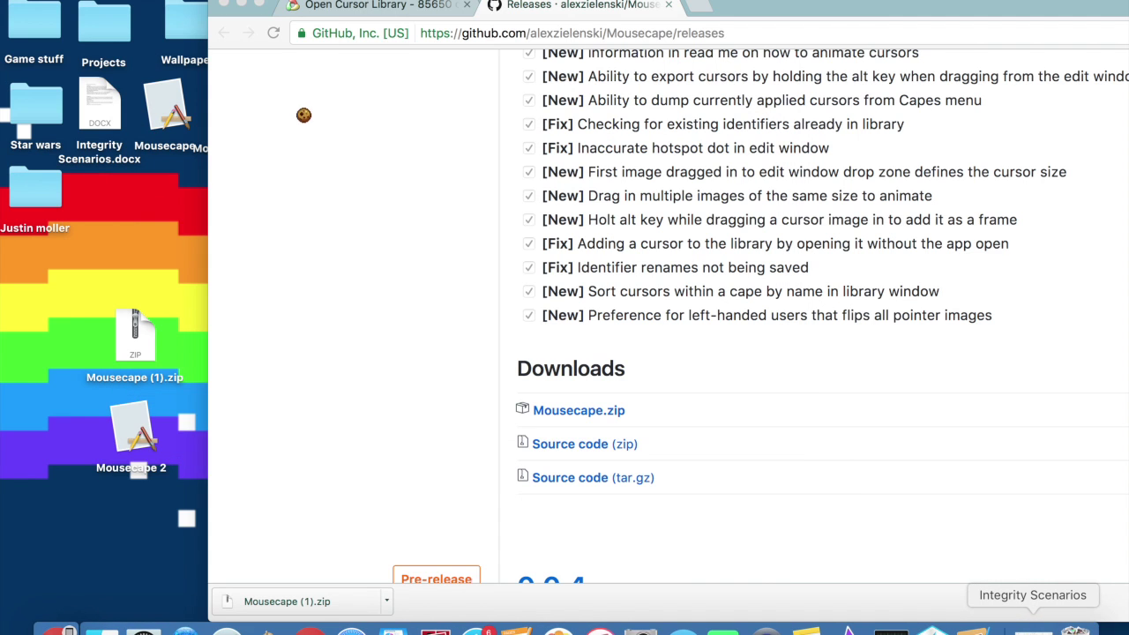
{"action": "mouse_move", "coordinate": [667, 15]}
{"action": "left_mouse_down"}
{"action": "mouse_move", "coordinate": [609, 15]}
{"action": "mouse_move", "coordinate": [685, 15]}
{"action": "left_mouse_up"}
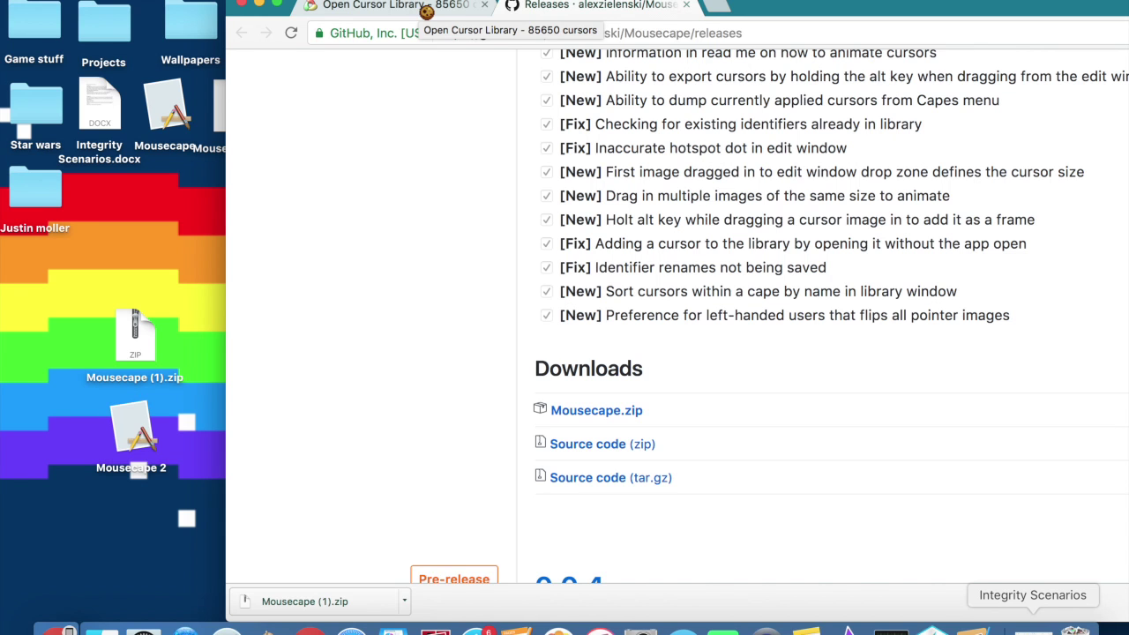
Browse Open Cursor Library's Latest cursor sets, then focus the library search box.
{"action": "left_click", "coordinate": [427, 11]}
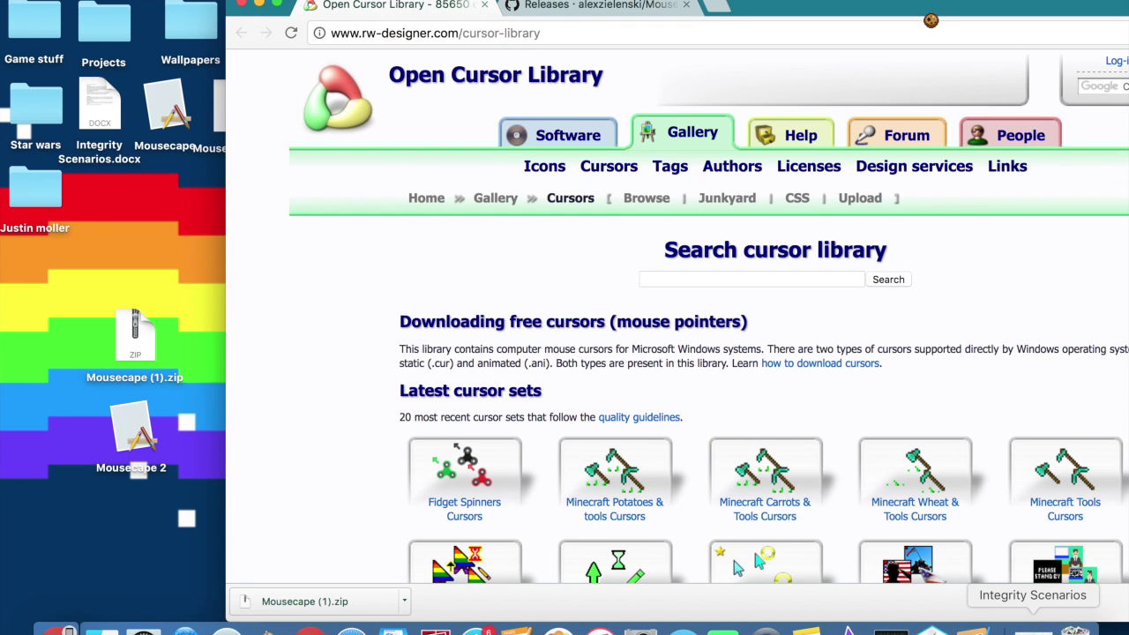
{"action": "left_click_drag", "start_coordinate": [915, 5], "coordinate": [711, 4]}
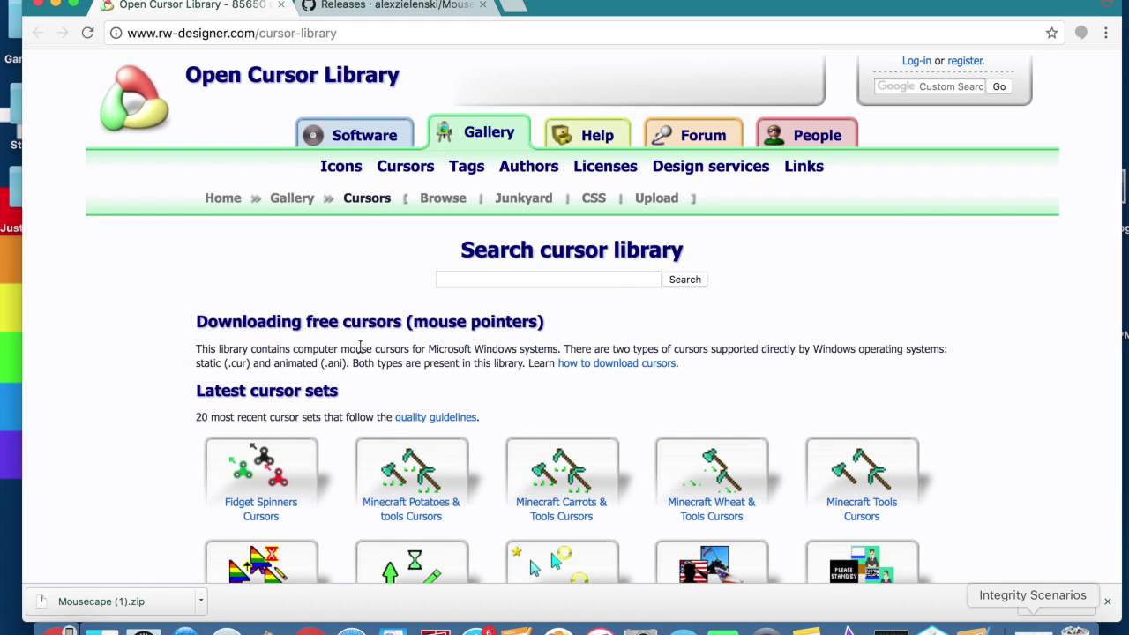
{"action": "scroll", "coordinate": [383, 314], "scroll_direction": "down", "scroll_amount": 1}
{"action": "scroll", "coordinate": [383, 315], "scroll_direction": "down", "scroll_amount": 3}
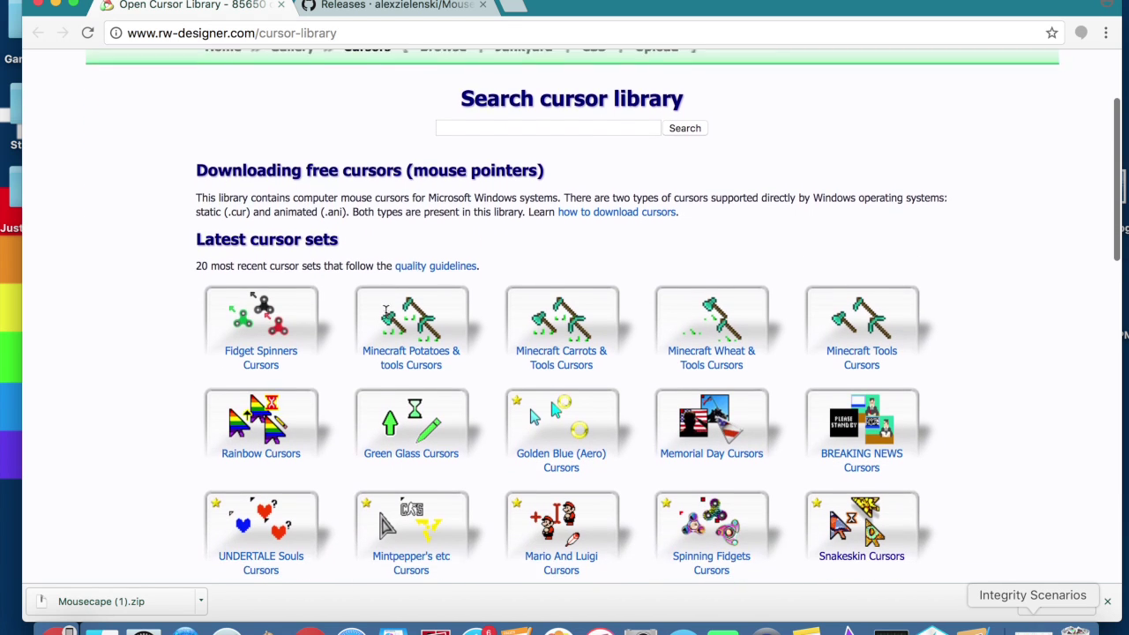
{"action": "scroll", "coordinate": [383, 315], "scroll_direction": "down", "scroll_amount": 3}
{"action": "scroll", "coordinate": [383, 315], "scroll_direction": "down", "scroll_amount": 1}
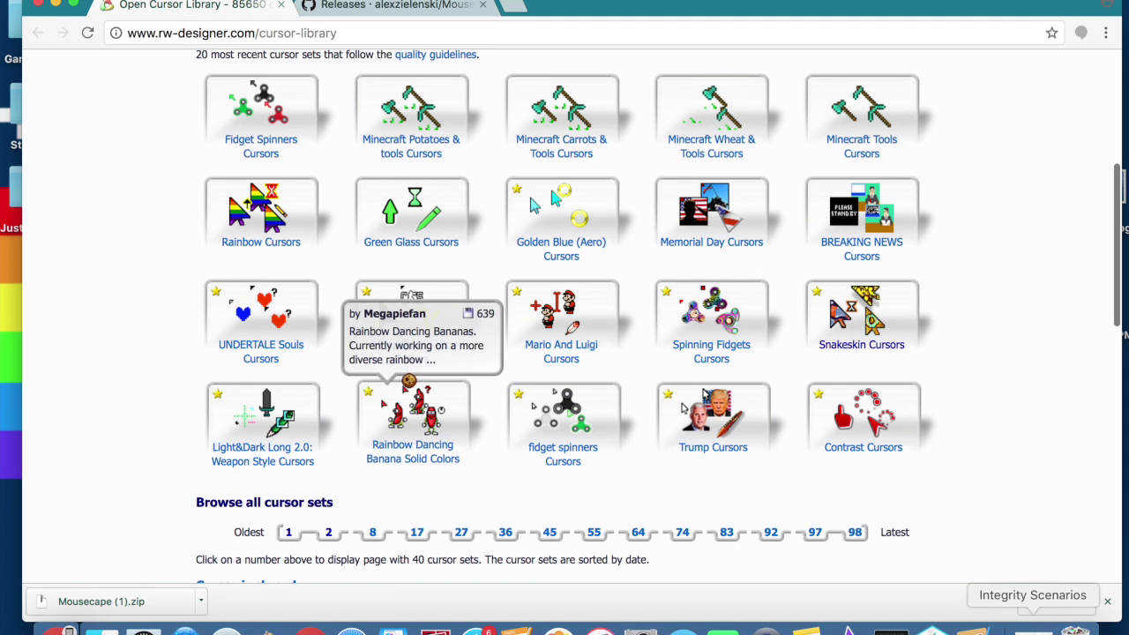
{"action": "scroll", "coordinate": [299, 377], "scroll_direction": "up", "scroll_amount": 5}
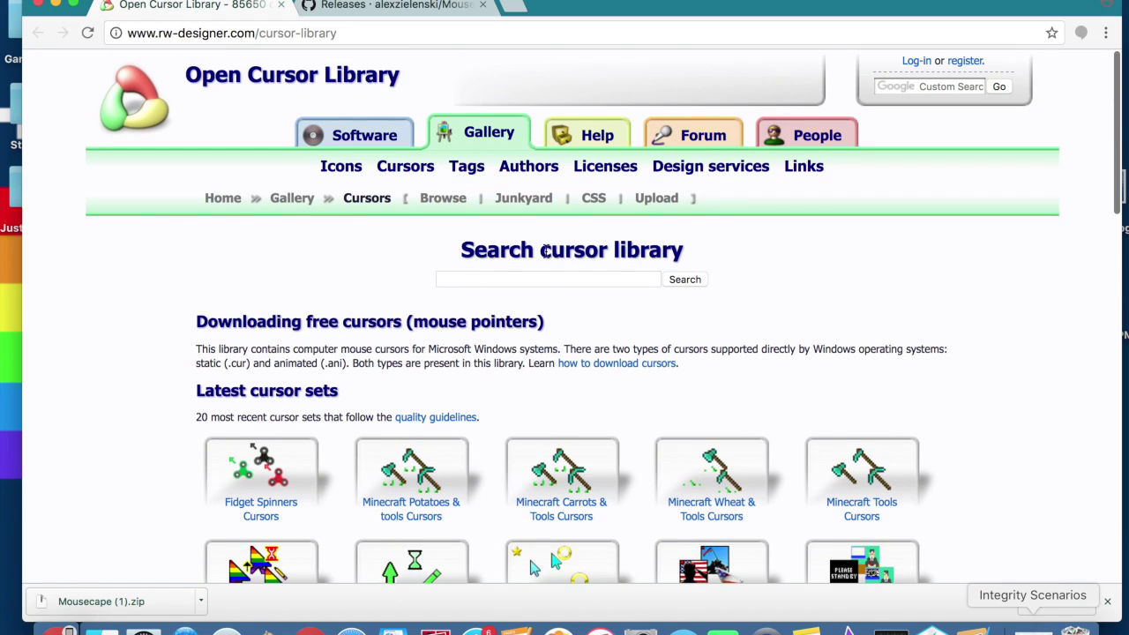
{"action": "left_click", "coordinate": [539, 279]}
{"action": "type", "text": "yellow"}
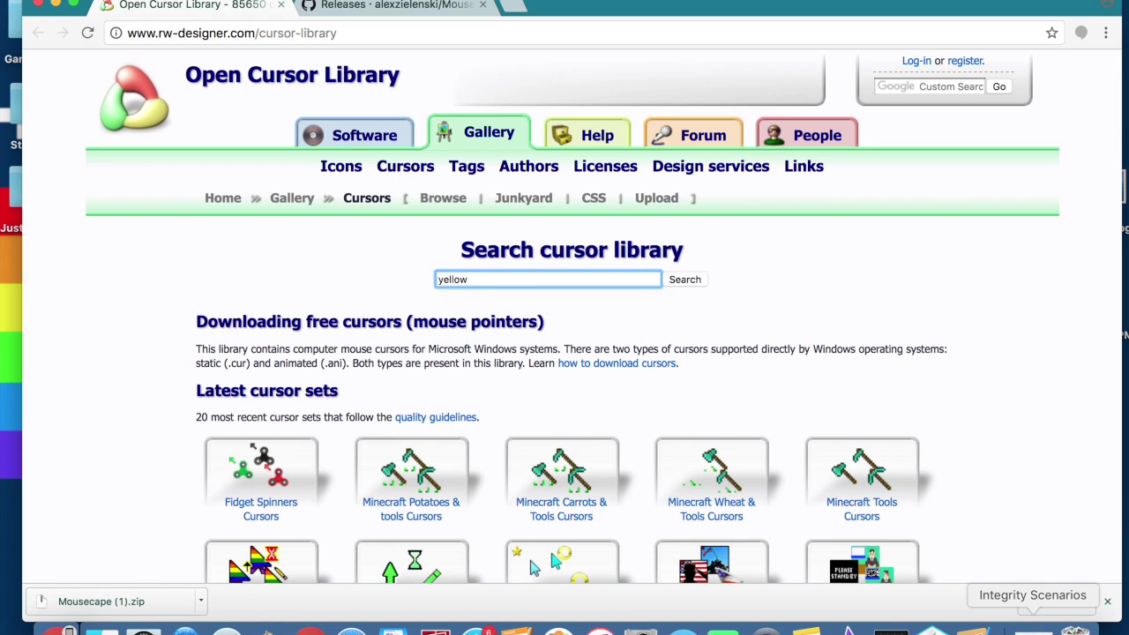
Run the 'yellow' cursor search and scroll through the 612-match gallery.
{"action": "key", "text": "Return"}
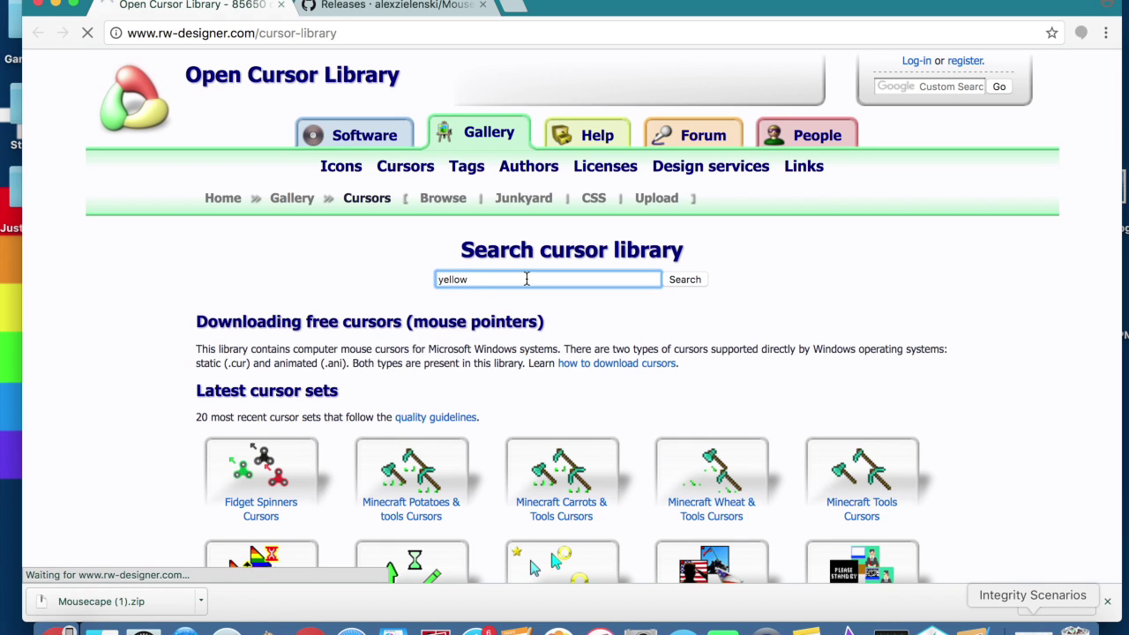
{"action": "scroll", "coordinate": [375, 264], "scroll_direction": "down", "scroll_amount": 2}
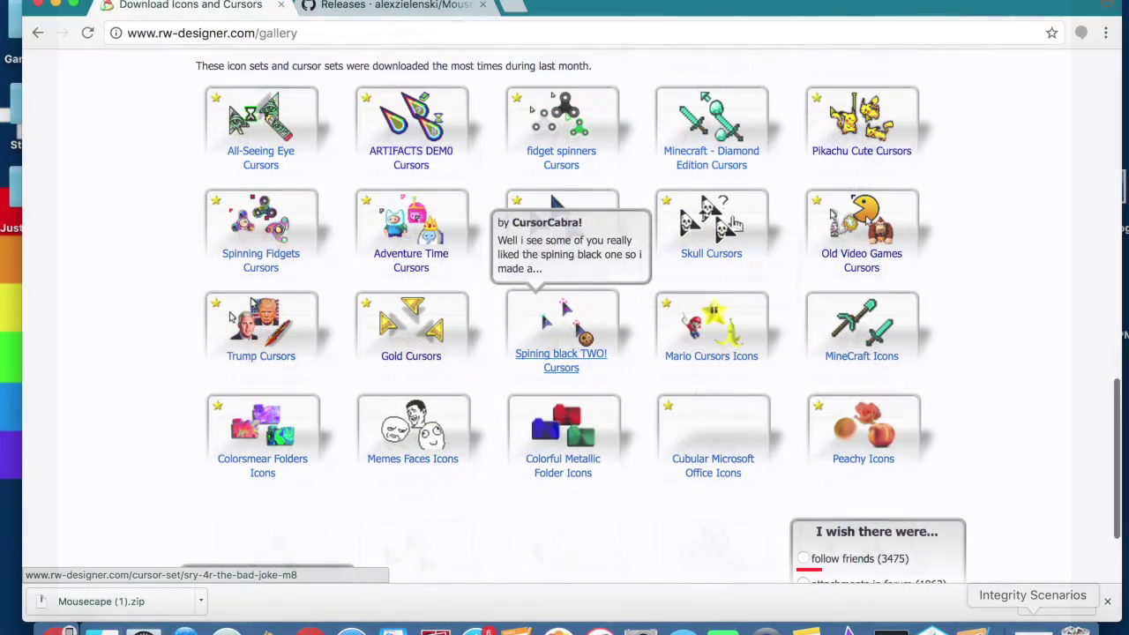
{"action": "scroll", "coordinate": [529, 291], "scroll_direction": "down", "scroll_amount": 1}
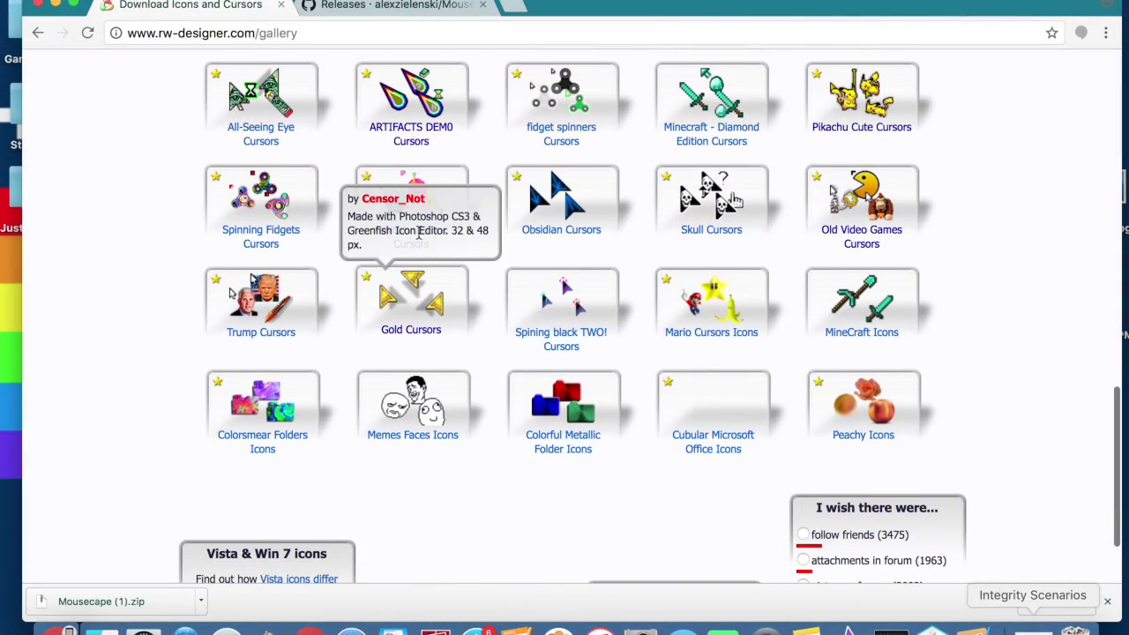
{"action": "left_click", "coordinate": [480, 179]}
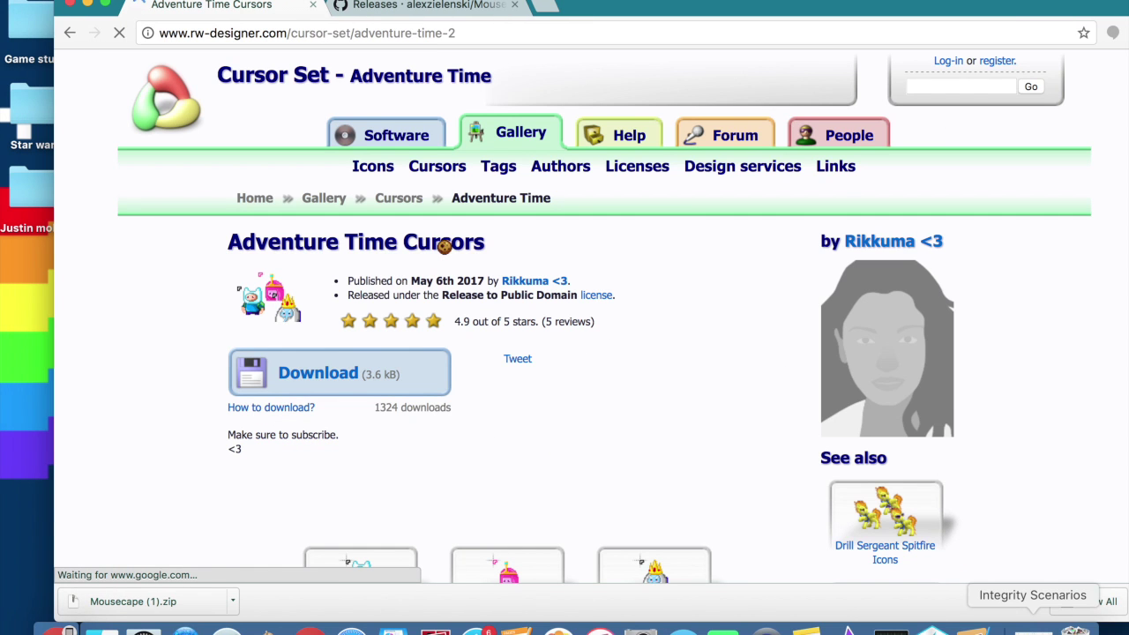
{"action": "scroll", "coordinate": [413, 325], "scroll_direction": "down", "scroll_amount": 5}
{"action": "scroll", "coordinate": [414, 264], "scroll_direction": "up", "scroll_amount": 2}
{"action": "scroll", "coordinate": [416, 194], "scroll_direction": "up", "scroll_amount": 3}
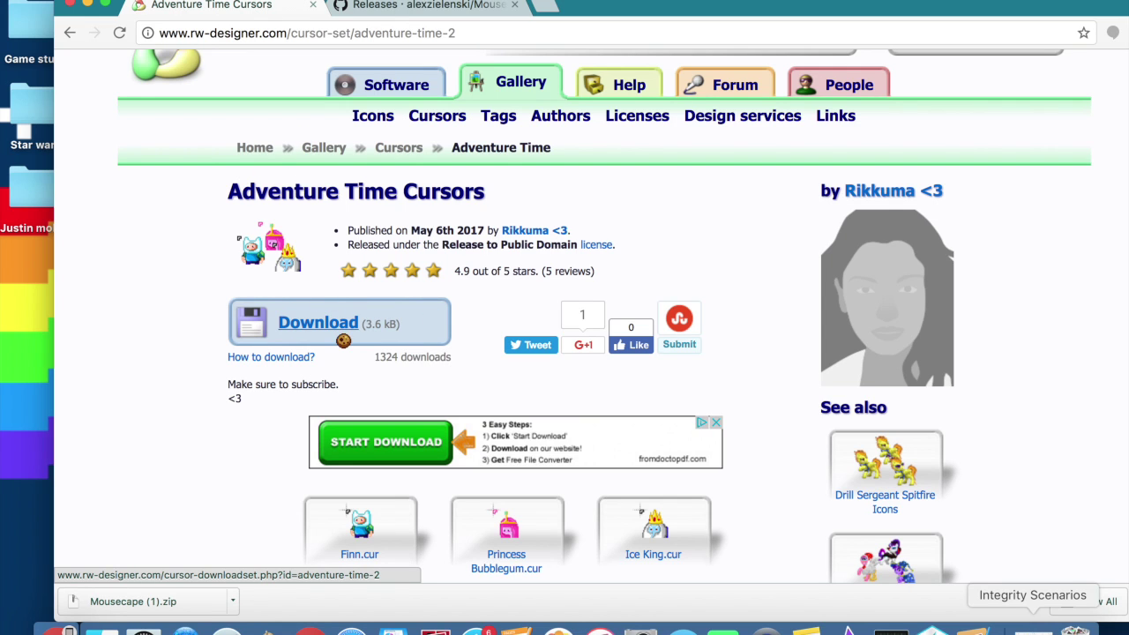
{"action": "scroll", "coordinate": [339, 353], "scroll_direction": "down", "scroll_amount": 4}
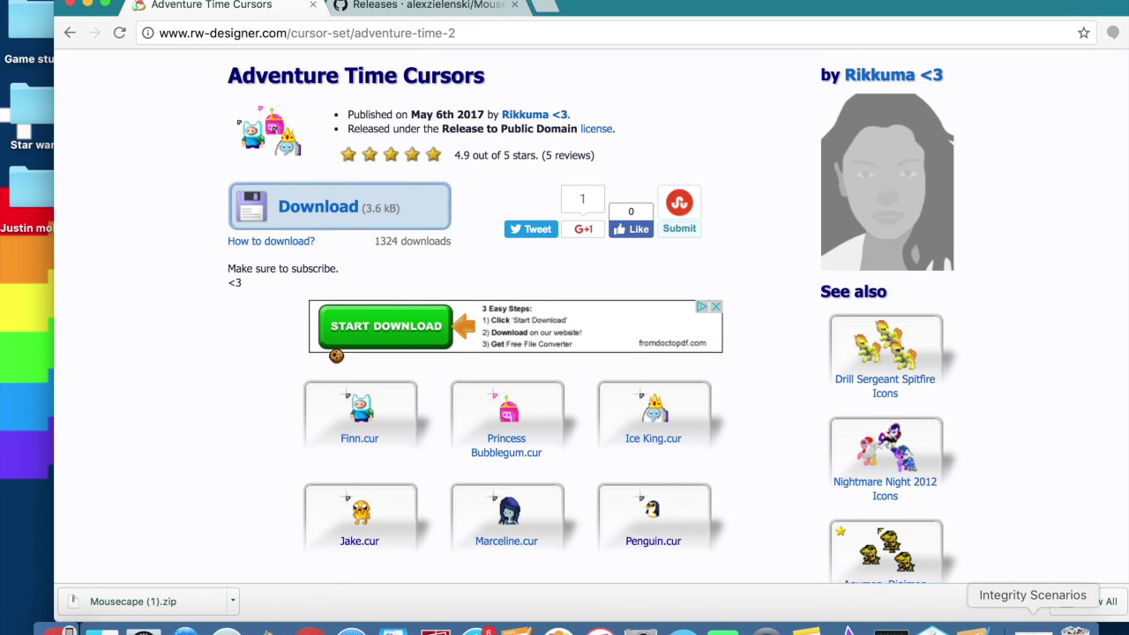
{"action": "scroll", "coordinate": [336, 356], "scroll_direction": "down", "scroll_amount": 1}
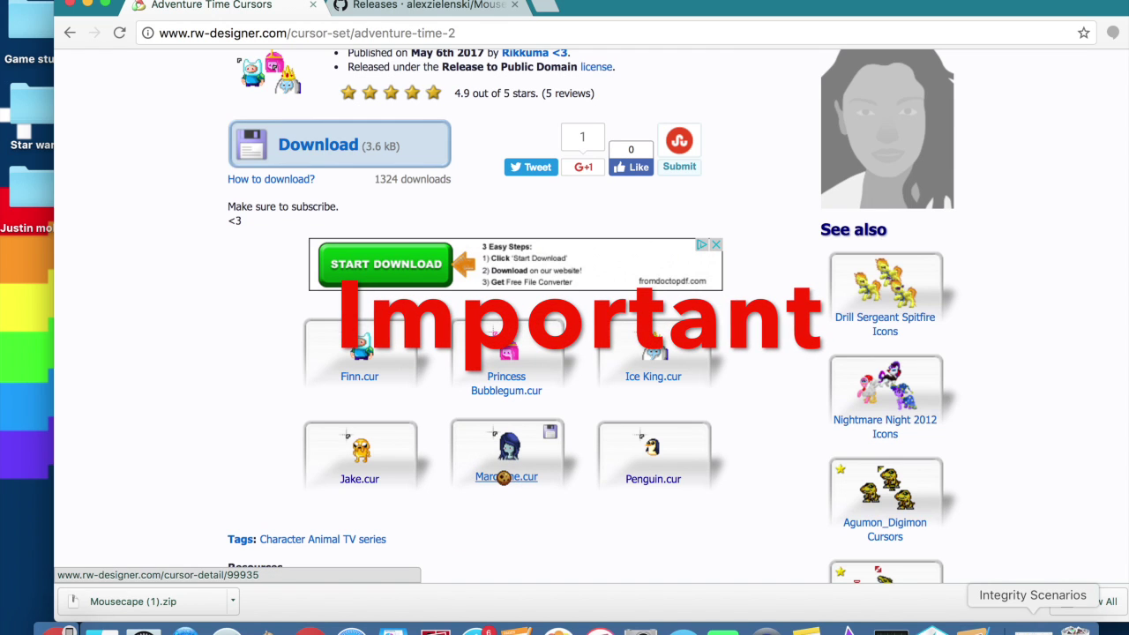
{"action": "mouse_move", "coordinate": [507, 516]}
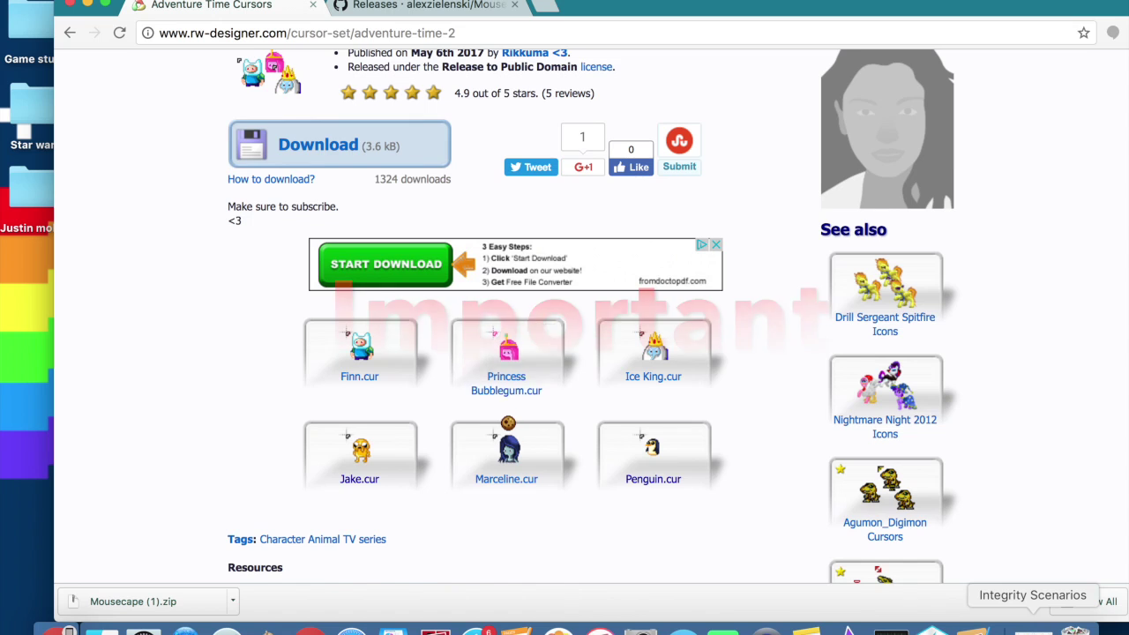
{"action": "scroll", "coordinate": [507, 423], "scroll_direction": "down", "scroll_amount": 5}
{"action": "scroll", "coordinate": [507, 423], "scroll_direction": "up", "scroll_amount": 2}
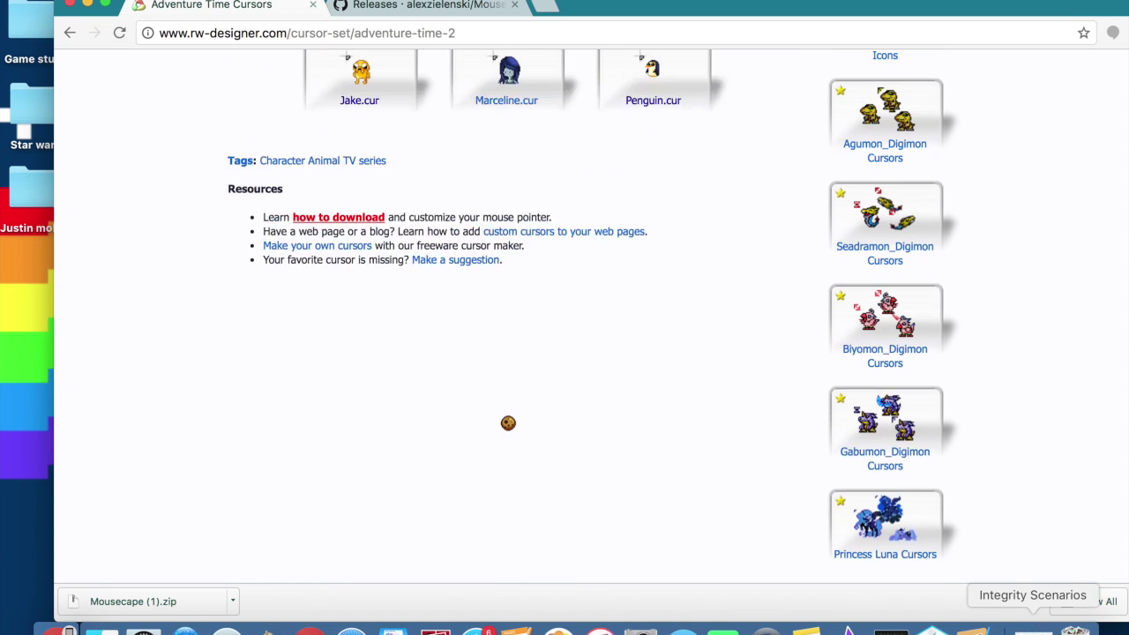
{"action": "scroll", "coordinate": [508, 423], "scroll_direction": "up", "scroll_amount": 2}
{"action": "scroll", "coordinate": [507, 349], "scroll_direction": "up", "scroll_amount": 1}
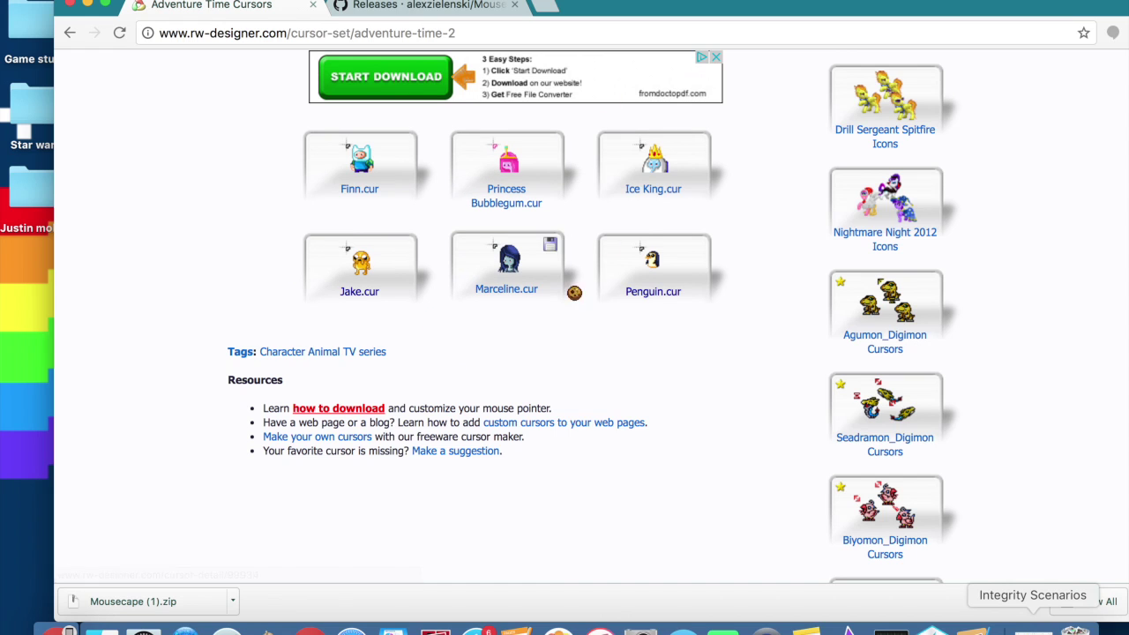
{"action": "scroll", "coordinate": [648, 216], "scroll_direction": "up", "scroll_amount": 1}
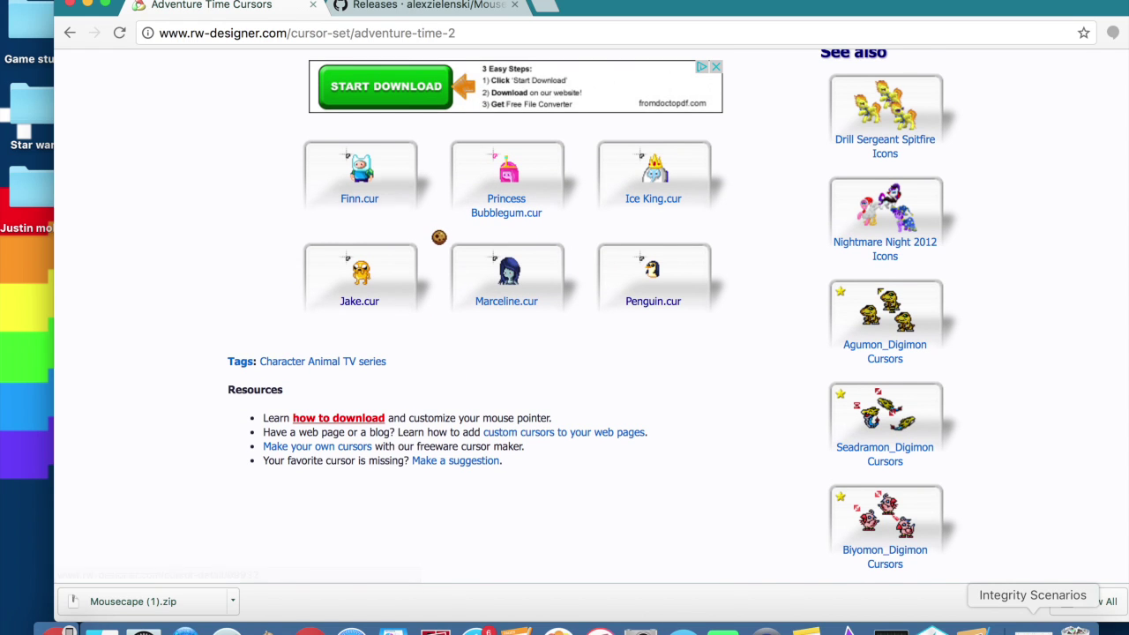
{"action": "mouse_move", "coordinate": [507, 176]}
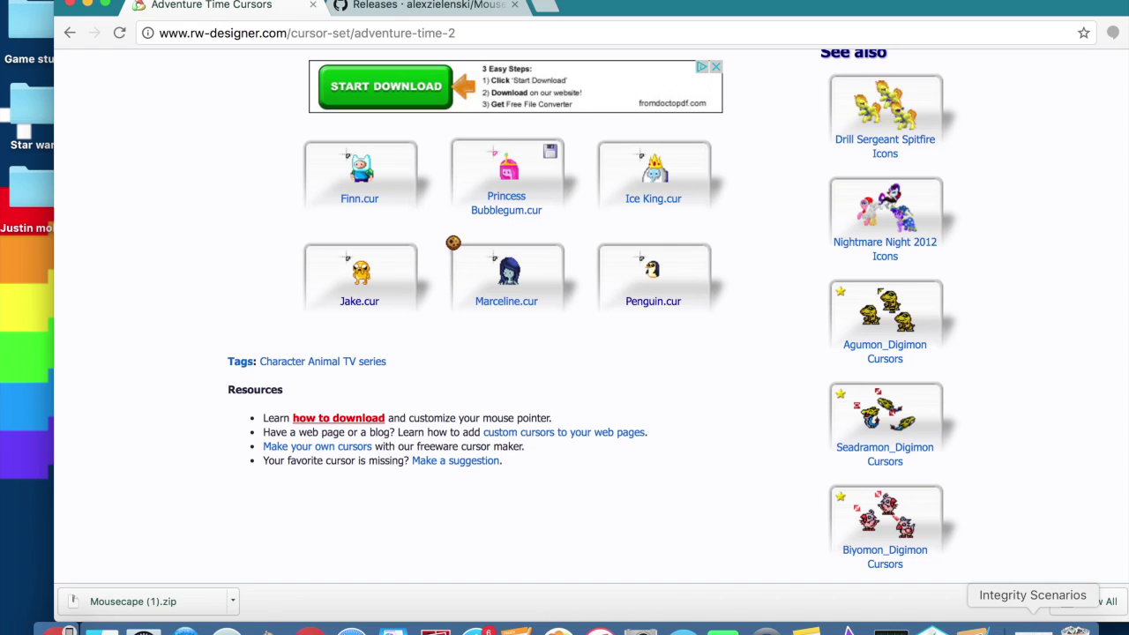
{"action": "scroll", "coordinate": [447, 240], "scroll_direction": "up", "scroll_amount": 3}
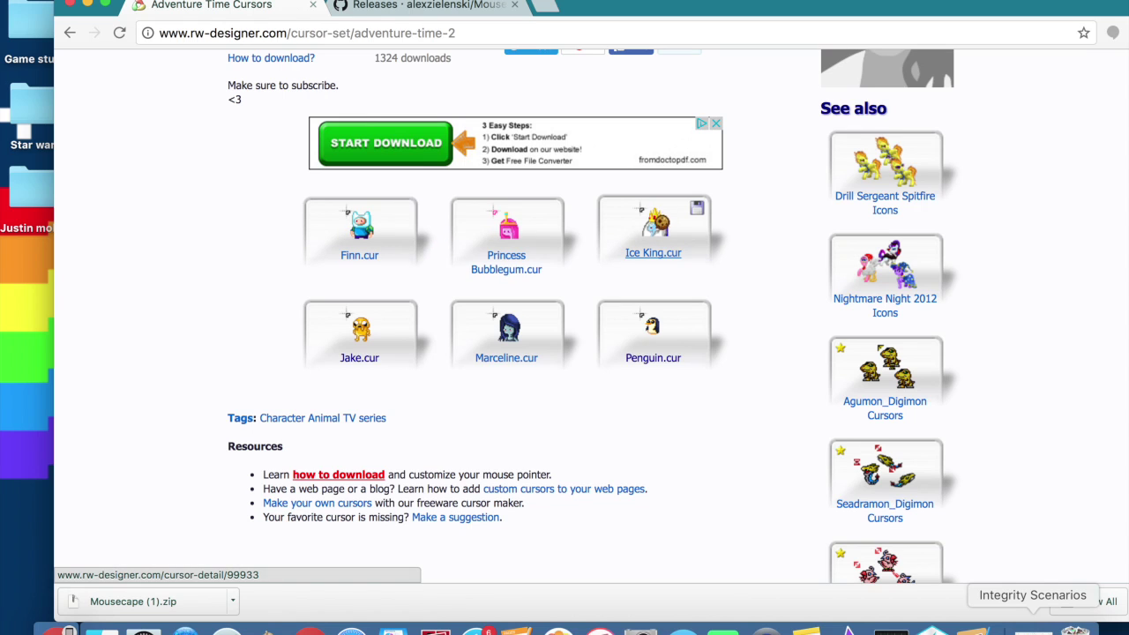
{"action": "left_click", "coordinate": [665, 258]}
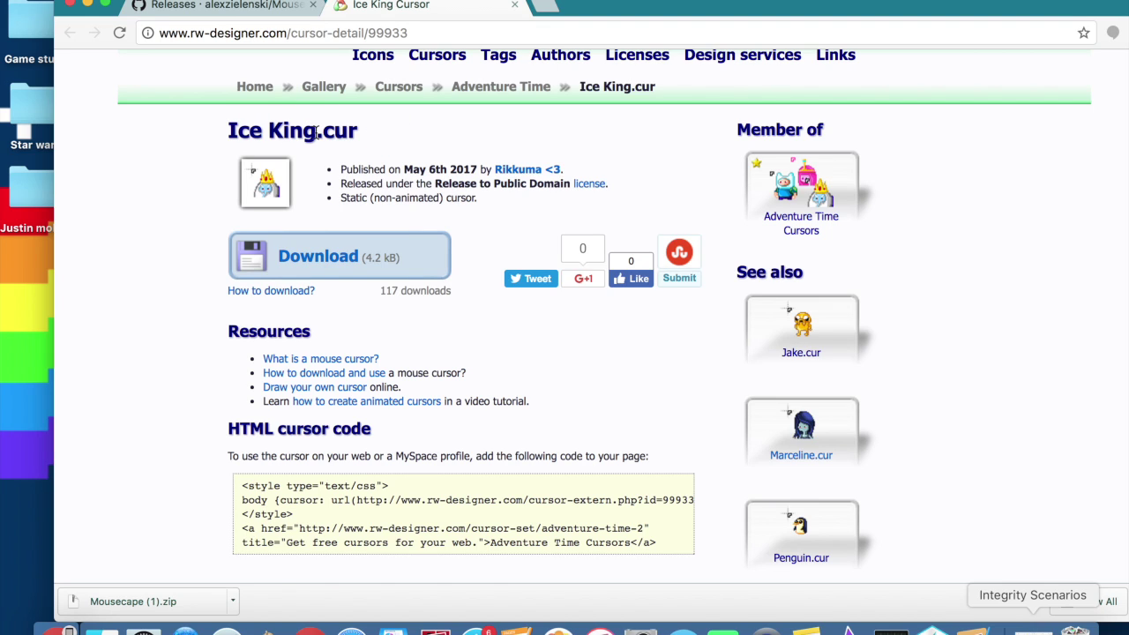
Download Ice King.cur, then move the browser aside and relaunch Mousecape.
{"action": "mouse_move", "coordinate": [598, 21]}
{"action": "left_mouse_down"}
{"action": "mouse_move", "coordinate": [713, 20]}
{"action": "mouse_move", "coordinate": [639, 20]}
{"action": "left_mouse_up"}
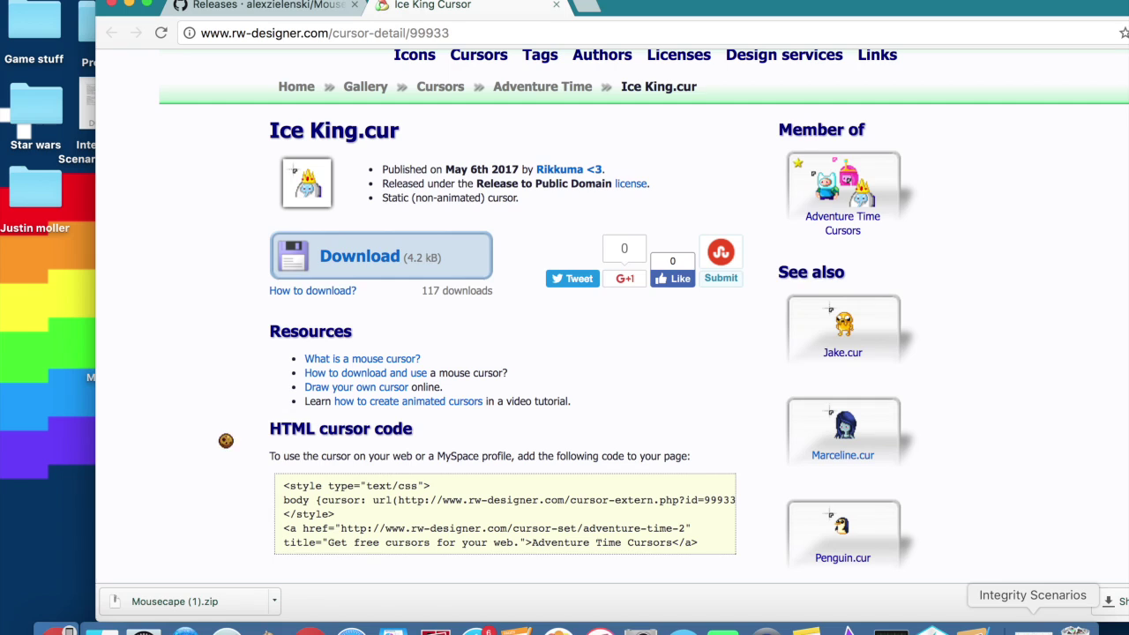
{"action": "left_click", "coordinate": [368, 257]}
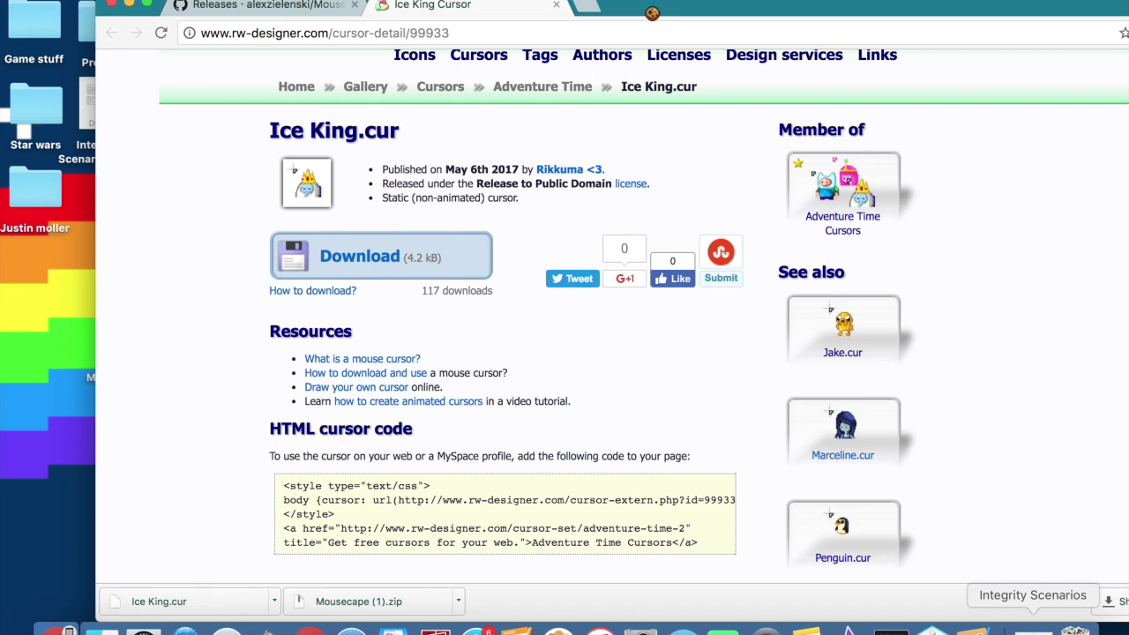
{"action": "left_click_drag", "start_coordinate": [651, 12], "coordinate": [754, 12]}
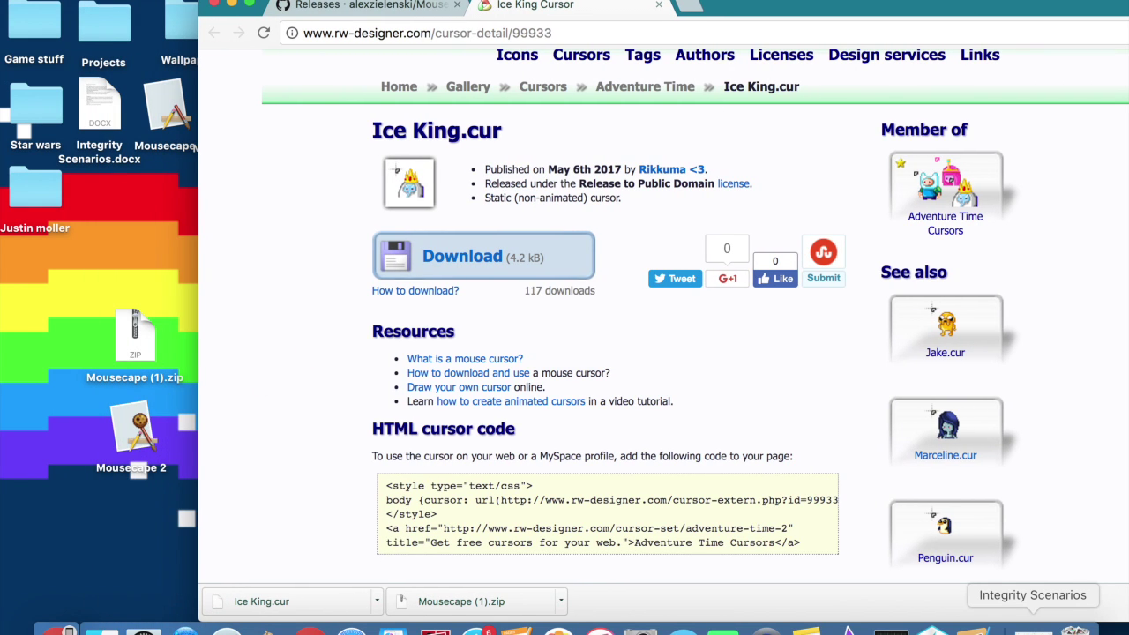
{"action": "double_click", "coordinate": [137, 467]}
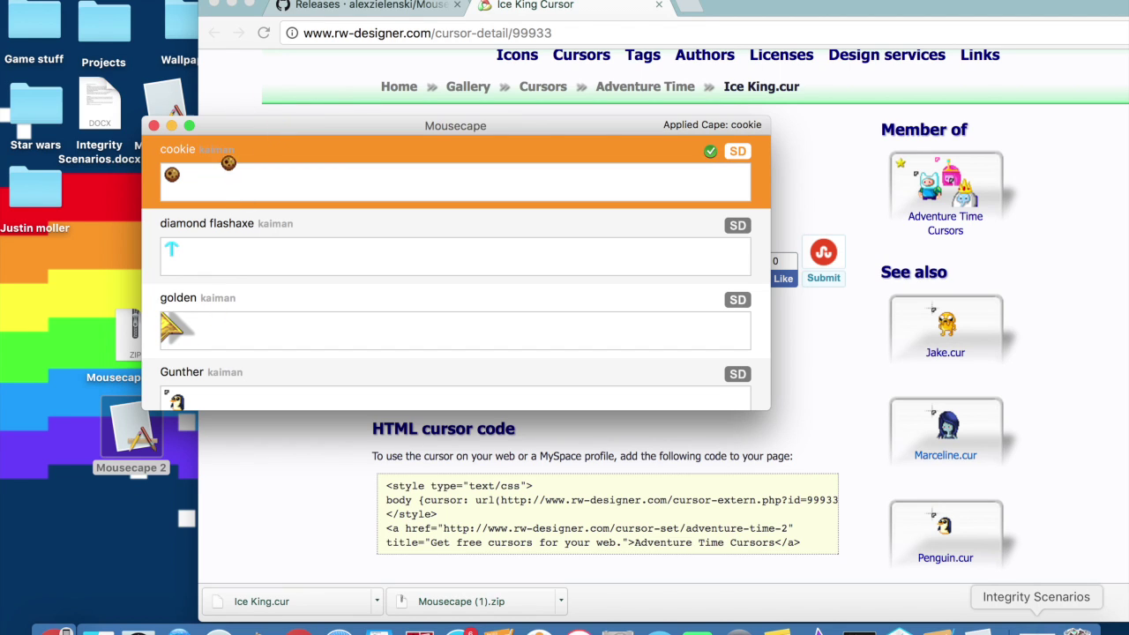
Scroll to the Unnamed cape at the library's end and bring up its context menu.
{"action": "left_click", "coordinate": [141, 0]}
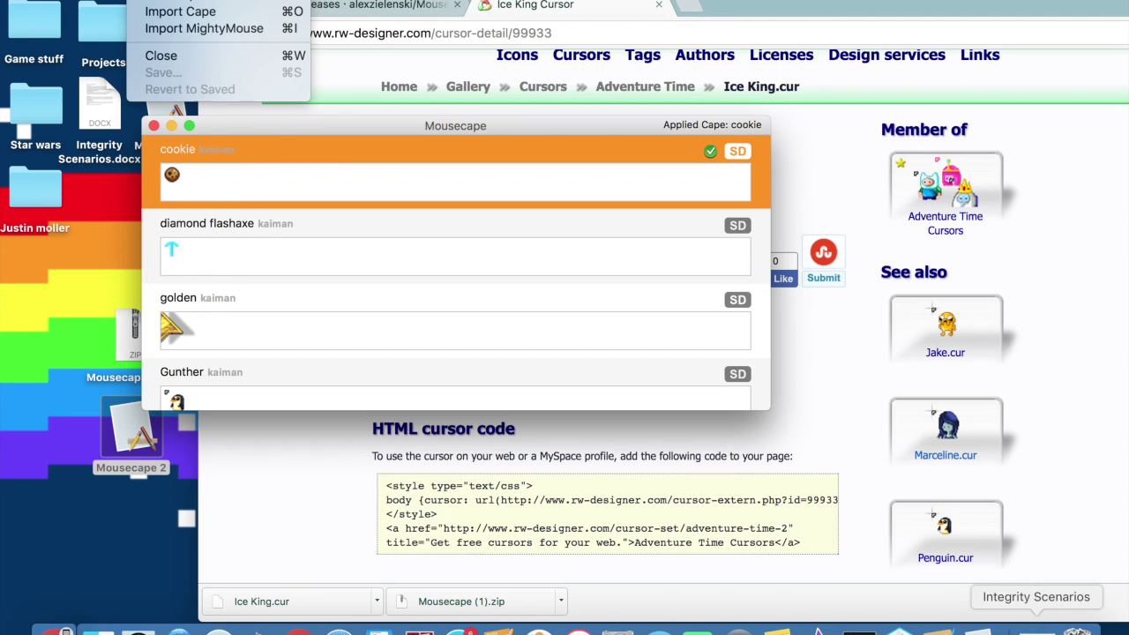
{"action": "left_click", "coordinate": [164, 2]}
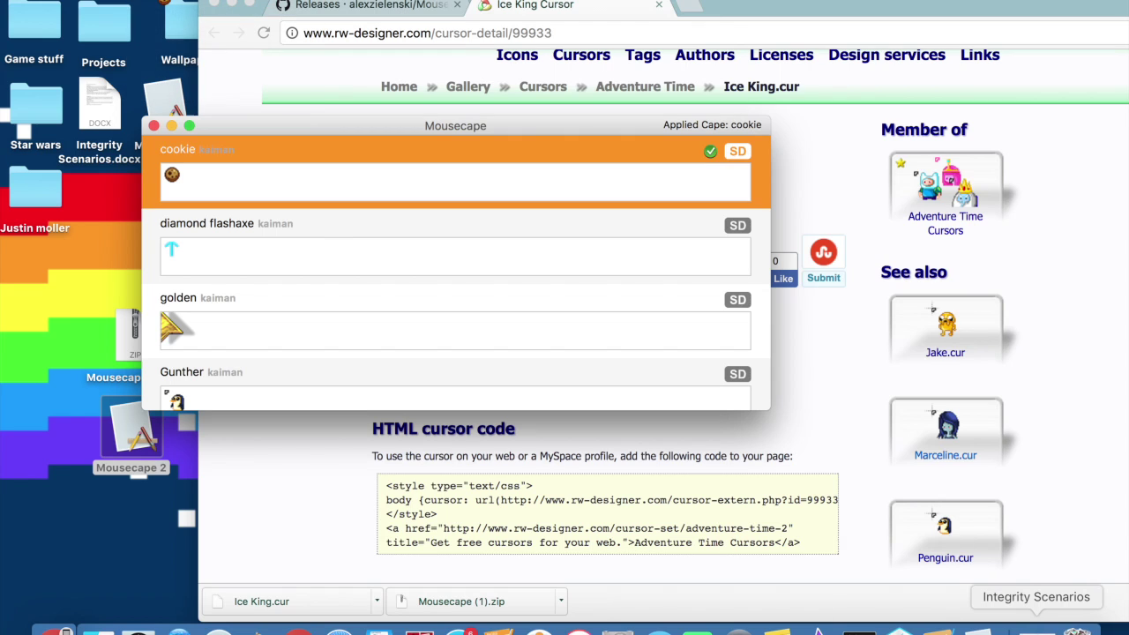
{"action": "scroll", "coordinate": [235, 180], "scroll_direction": "down", "scroll_amount": 3}
{"action": "scroll", "coordinate": [235, 180], "scroll_direction": "down", "scroll_amount": 5}
{"action": "scroll", "coordinate": [235, 180], "scroll_direction": "down", "scroll_amount": 3}
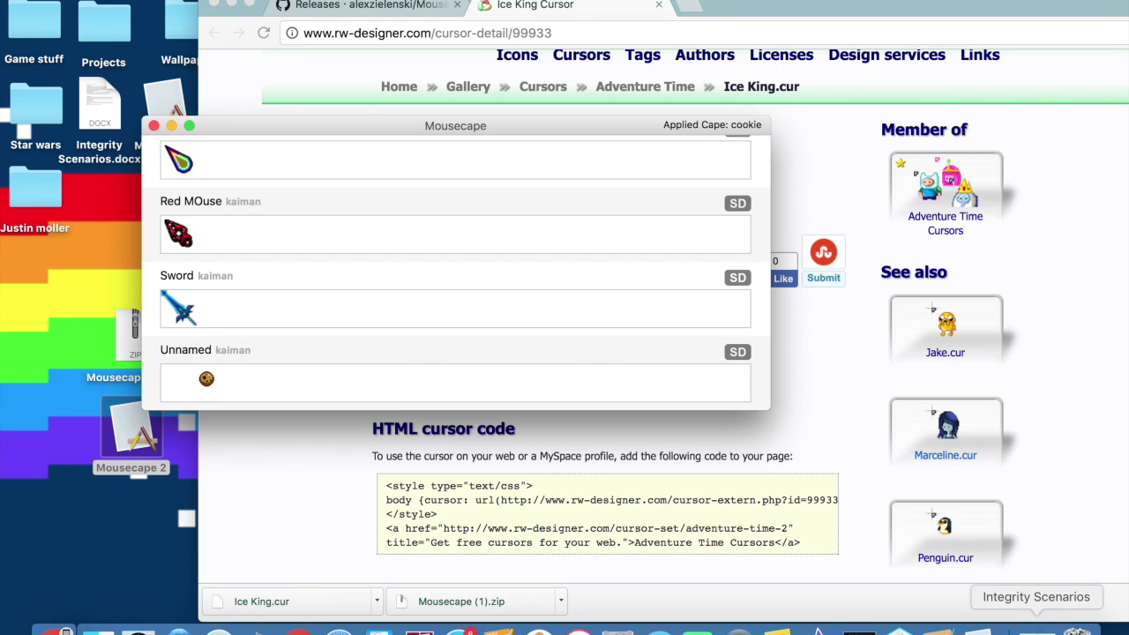
{"action": "left_click", "coordinate": [207, 365]}
{"action": "right_click", "coordinate": [206, 364]}
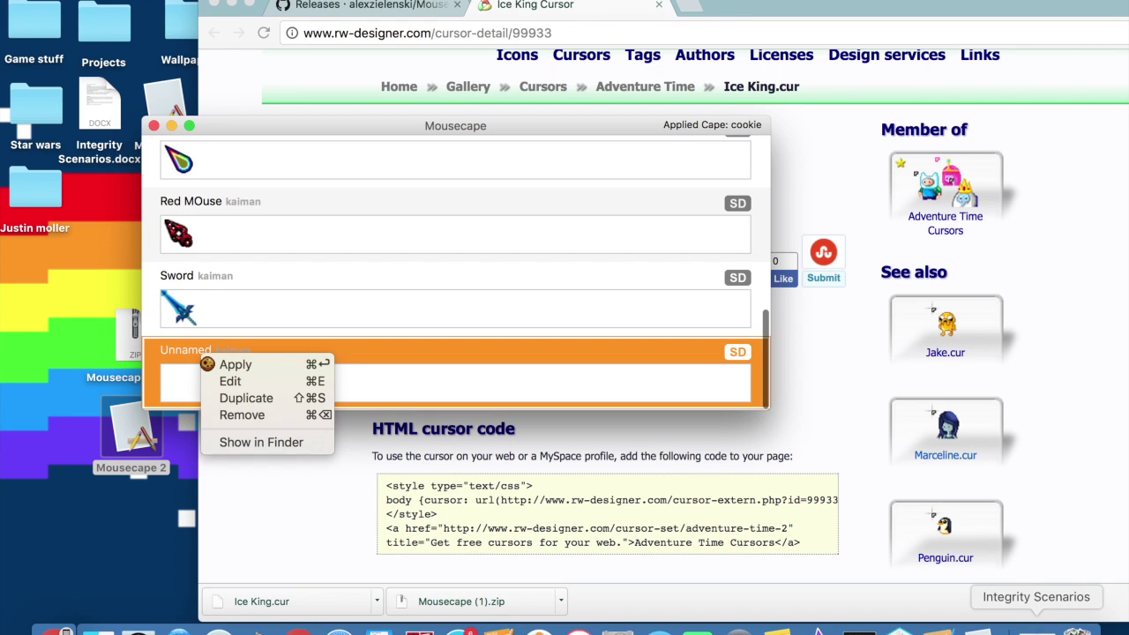
Edit the Unnamed cape and rename it to Ice King.
{"action": "left_click", "coordinate": [228, 384]}
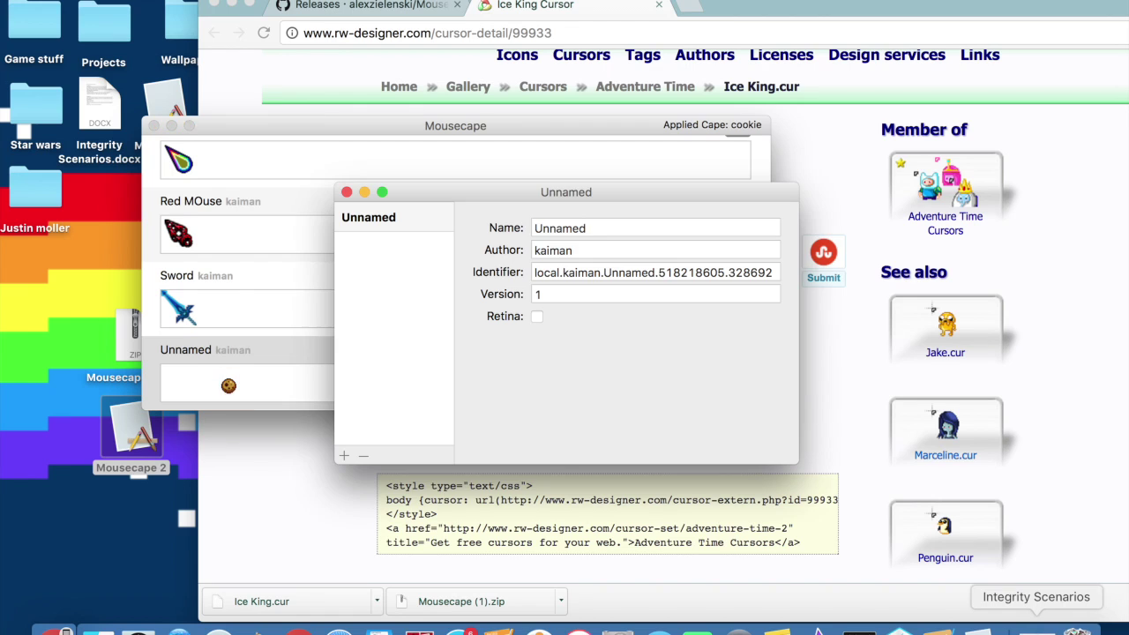
{"action": "mouse_move", "coordinate": [556, 198]}
{"action": "left_mouse_down"}
{"action": "mouse_move", "coordinate": [541, 125]}
{"action": "mouse_move", "coordinate": [535, 144]}
{"action": "left_mouse_up"}
{"action": "double_click", "coordinate": [584, 173]}
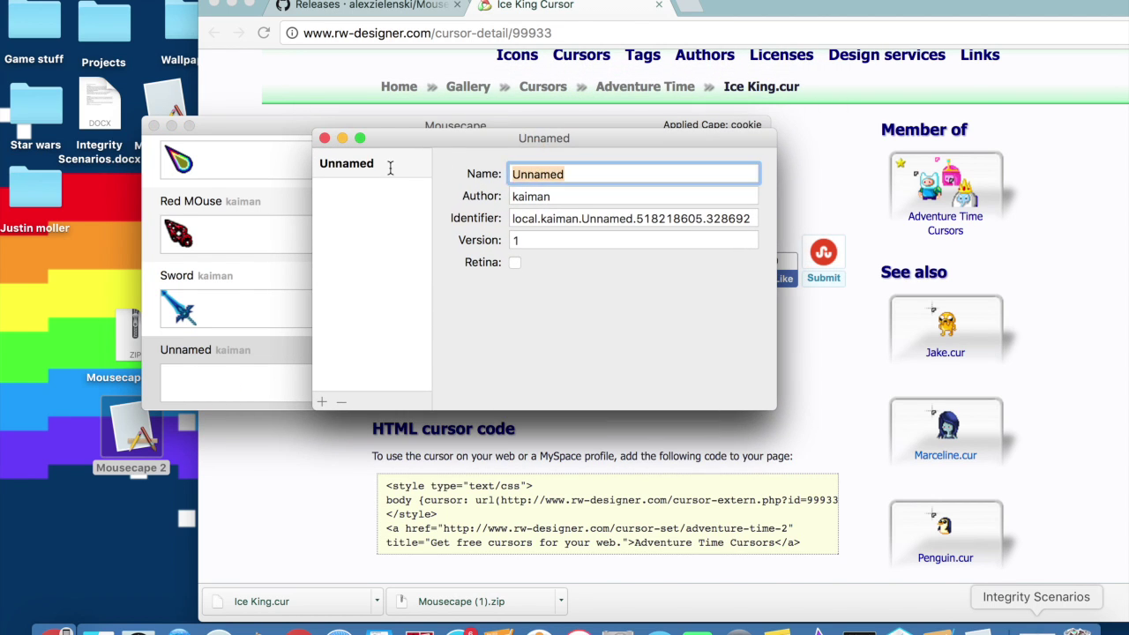
{"action": "key", "text": "BackSpace"}
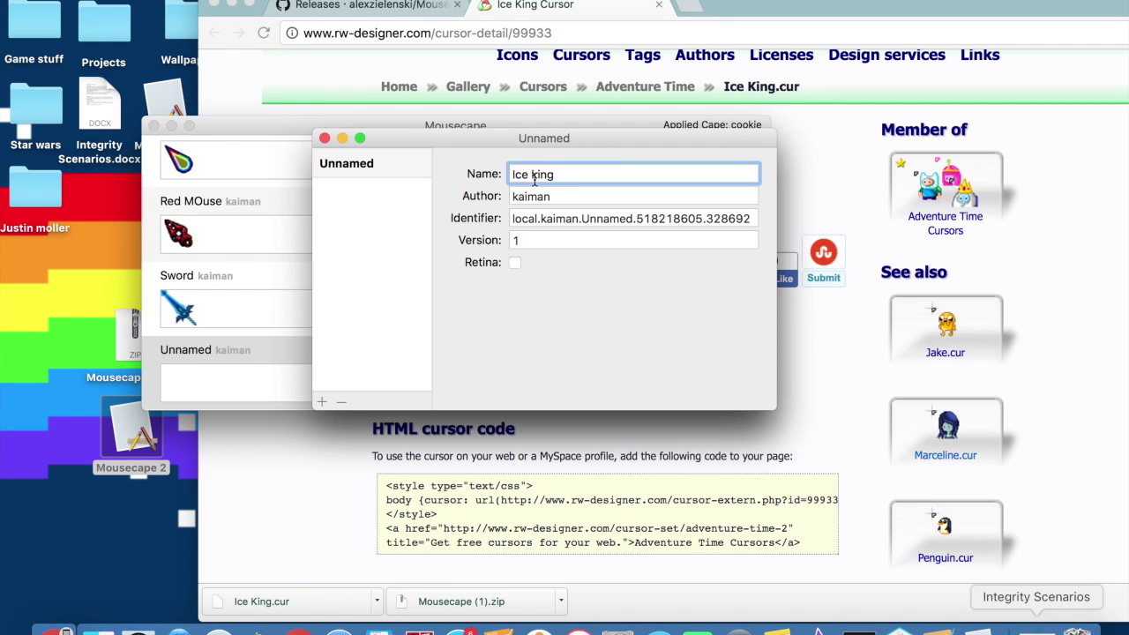
{"action": "key", "text": "Tab"}
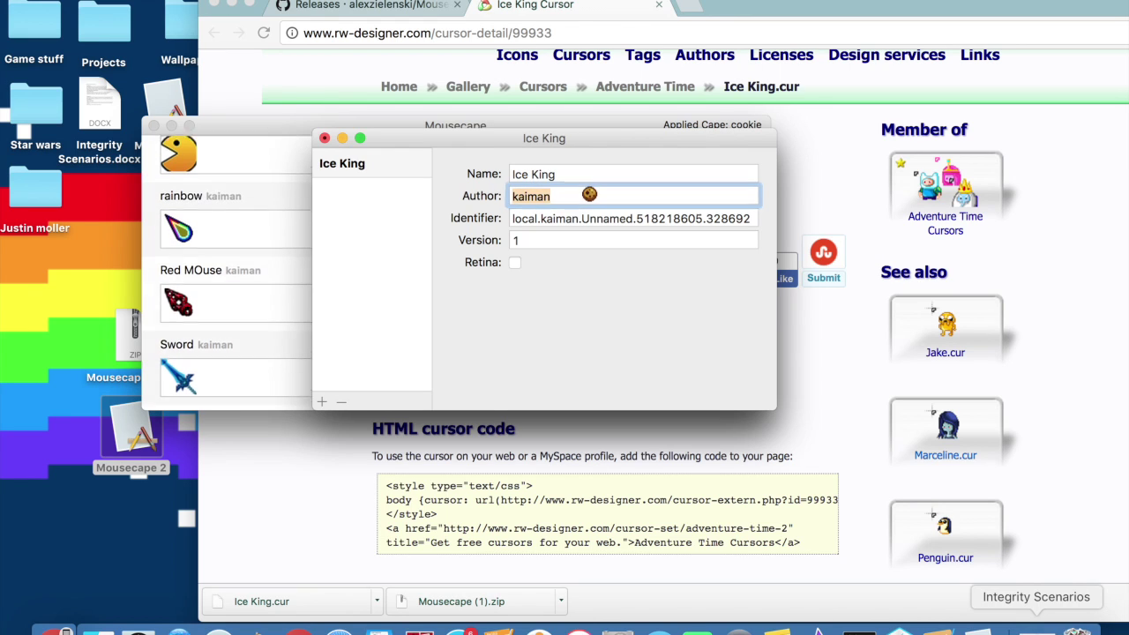
{"action": "left_click", "coordinate": [589, 174]}
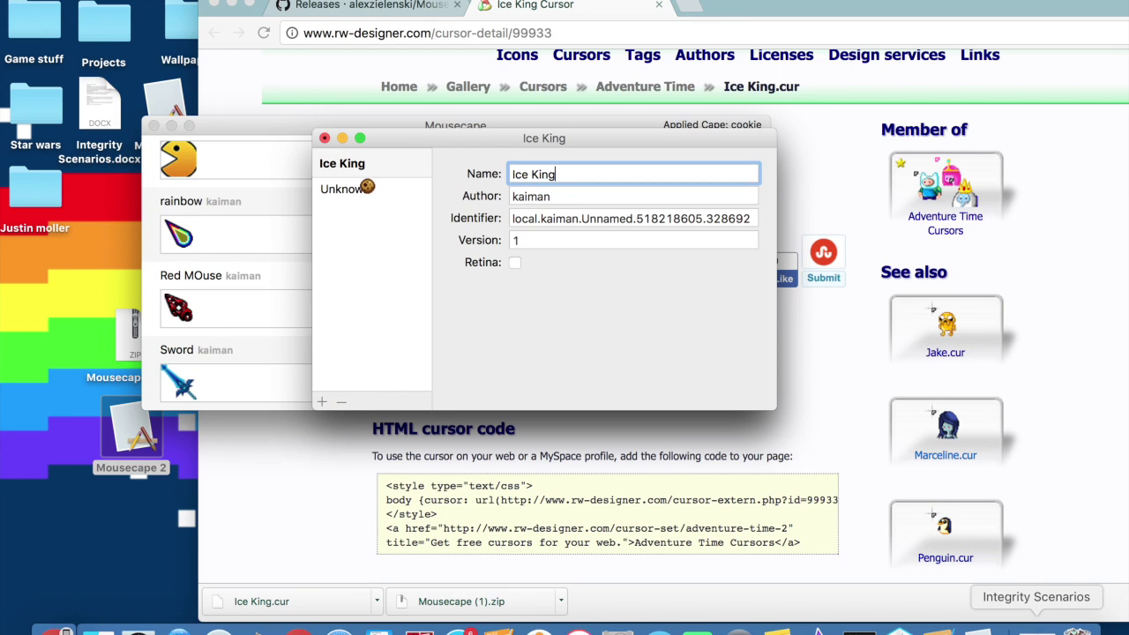
Select the new Unknown cursor entry to view its details.
{"action": "left_click", "coordinate": [363, 189]}
{"action": "left_click", "coordinate": [370, 174]}
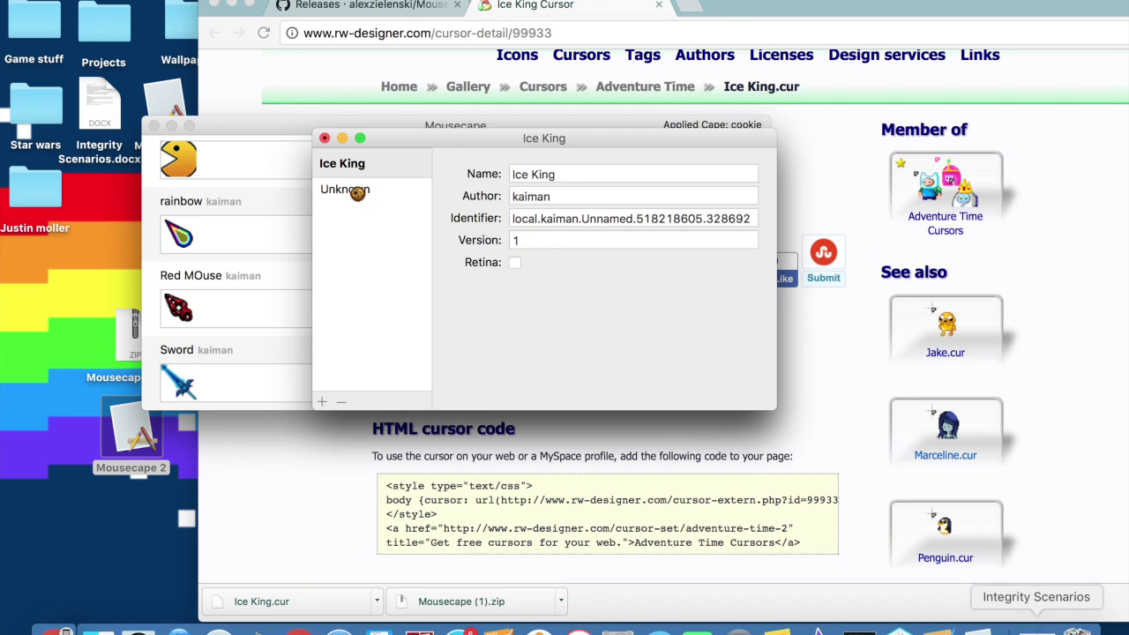
{"action": "left_click", "coordinate": [355, 192]}
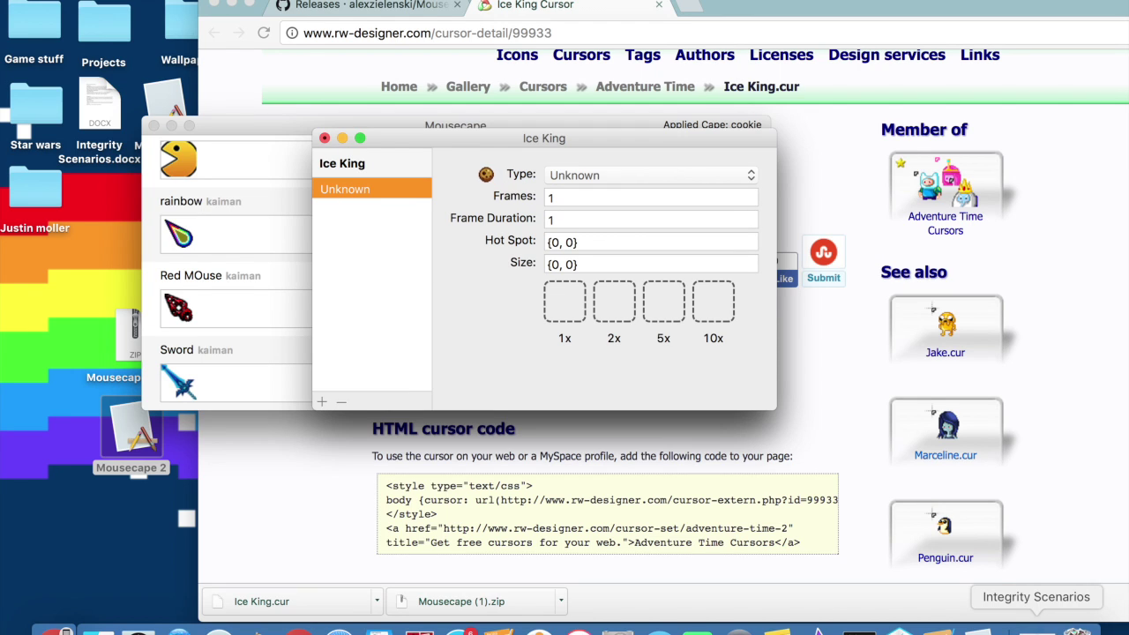
Make the cursor an Arrow with Ice King.cur as its 1x image, then save the cape.
{"action": "left_click", "coordinate": [578, 177]}
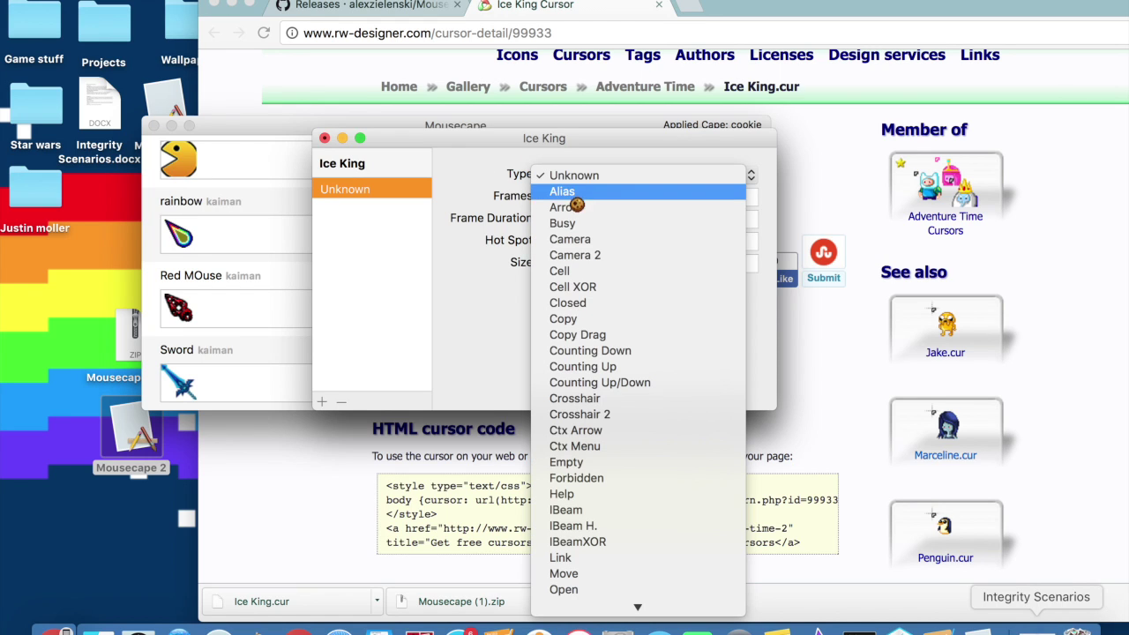
{"action": "left_click", "coordinate": [569, 205]}
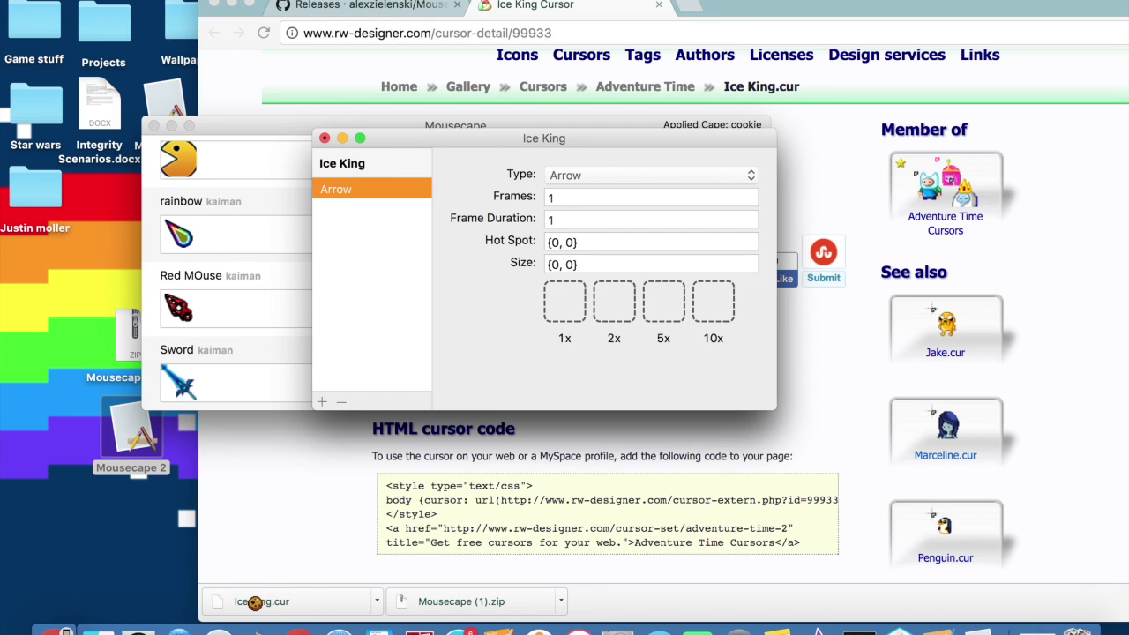
{"action": "left_click_drag", "start_coordinate": [255, 602], "coordinate": [570, 303]}
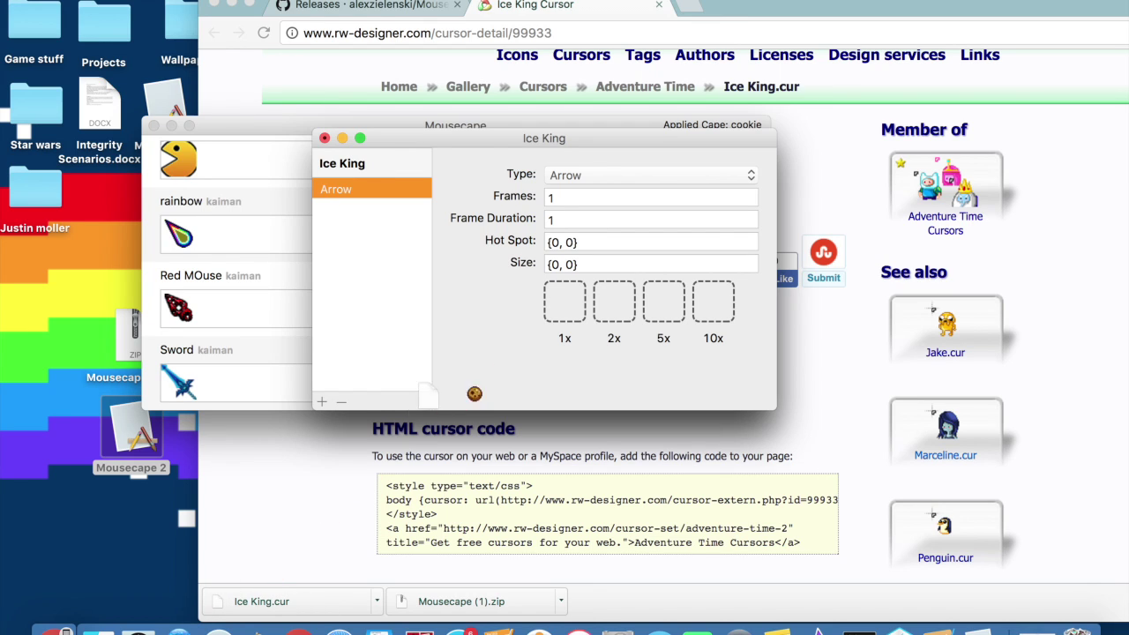
{"action": "left_click_drag", "start_coordinate": [570, 303], "coordinate": [567, 305]}
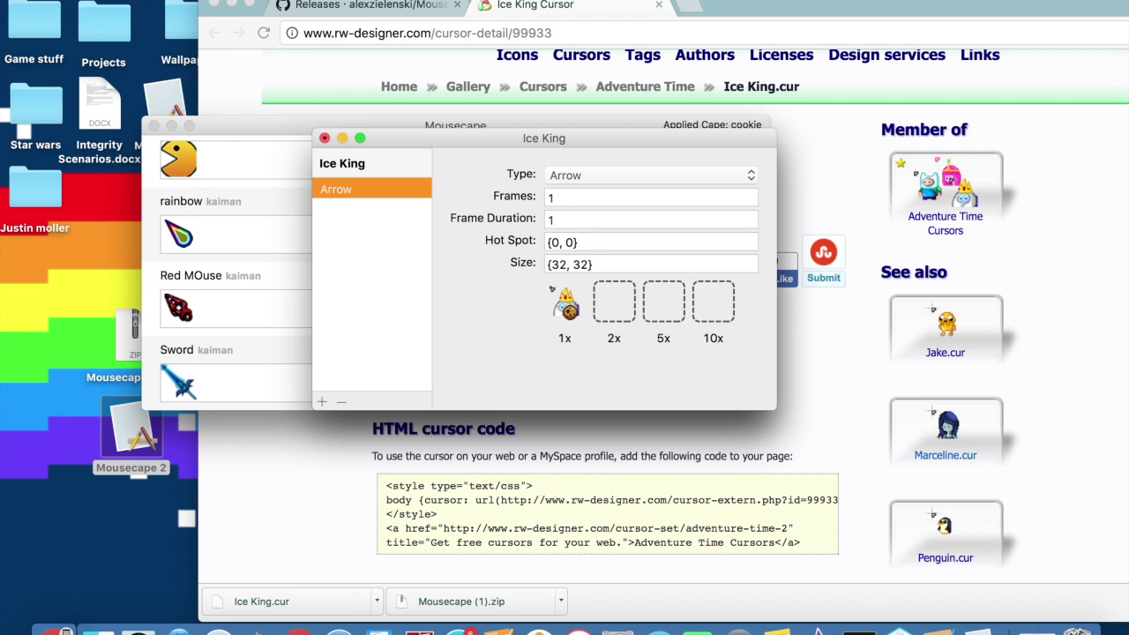
{"action": "left_click", "coordinate": [328, 141]}
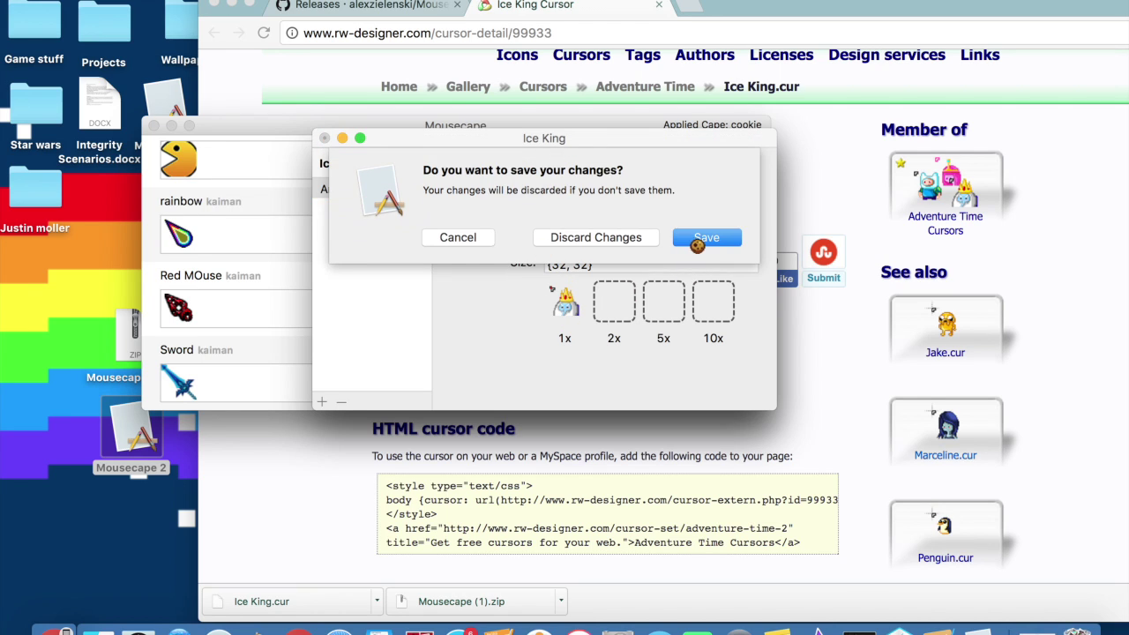
{"action": "left_click", "coordinate": [697, 243]}
Apply the Ice King cape as the system pointer from its context menu.
{"action": "scroll", "coordinate": [421, 258], "scroll_direction": "up", "scroll_amount": 5}
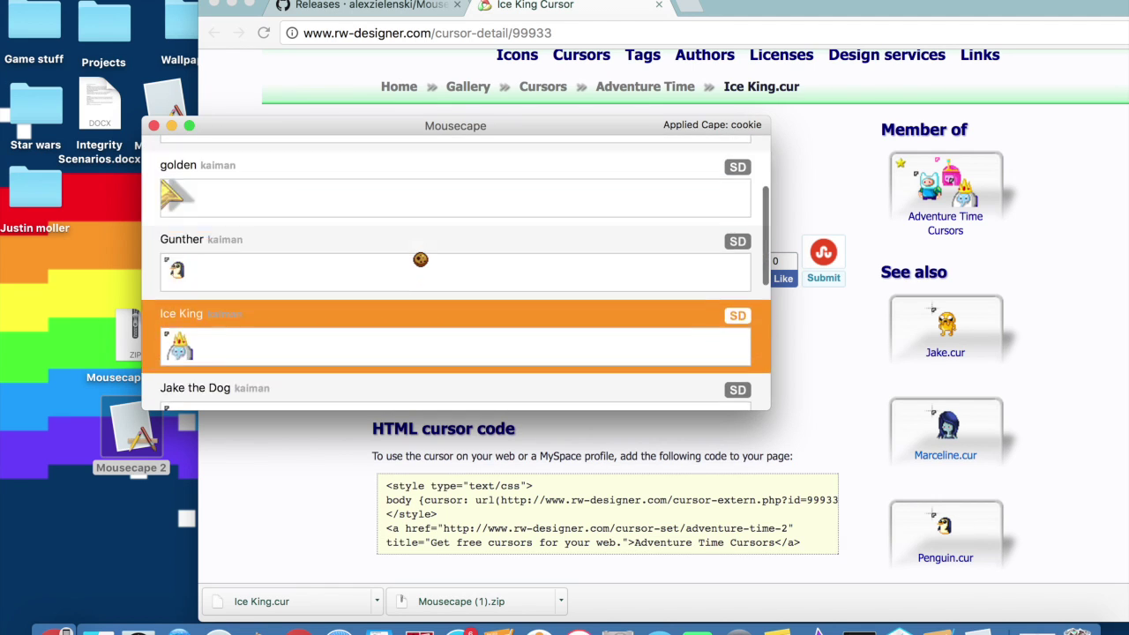
{"action": "scroll", "coordinate": [420, 258], "scroll_direction": "up", "scroll_amount": 3}
{"action": "scroll", "coordinate": [420, 259], "scroll_direction": "down", "scroll_amount": 3}
{"action": "scroll", "coordinate": [361, 252], "scroll_direction": "down", "scroll_amount": 2}
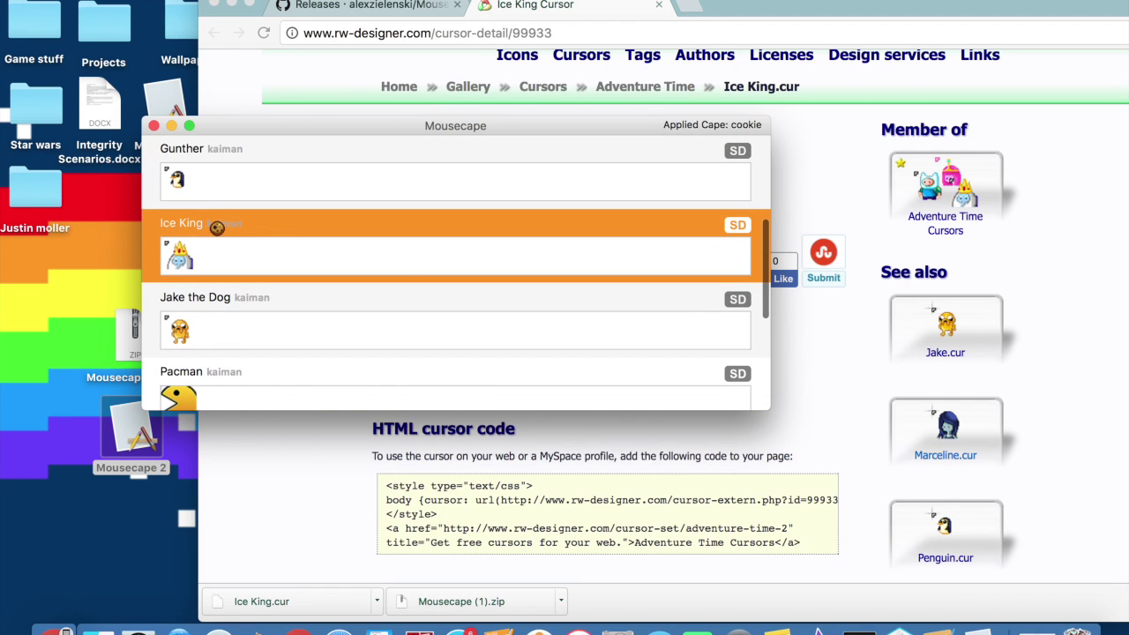
{"action": "right_click", "coordinate": [195, 250]}
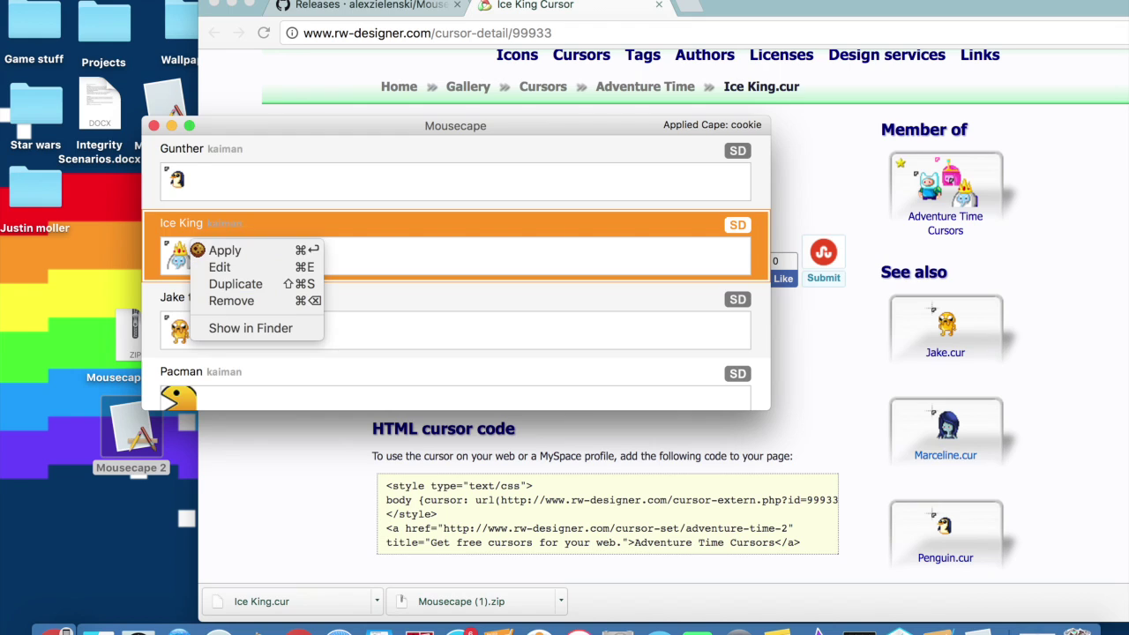
{"action": "left_click", "coordinate": [211, 251]}
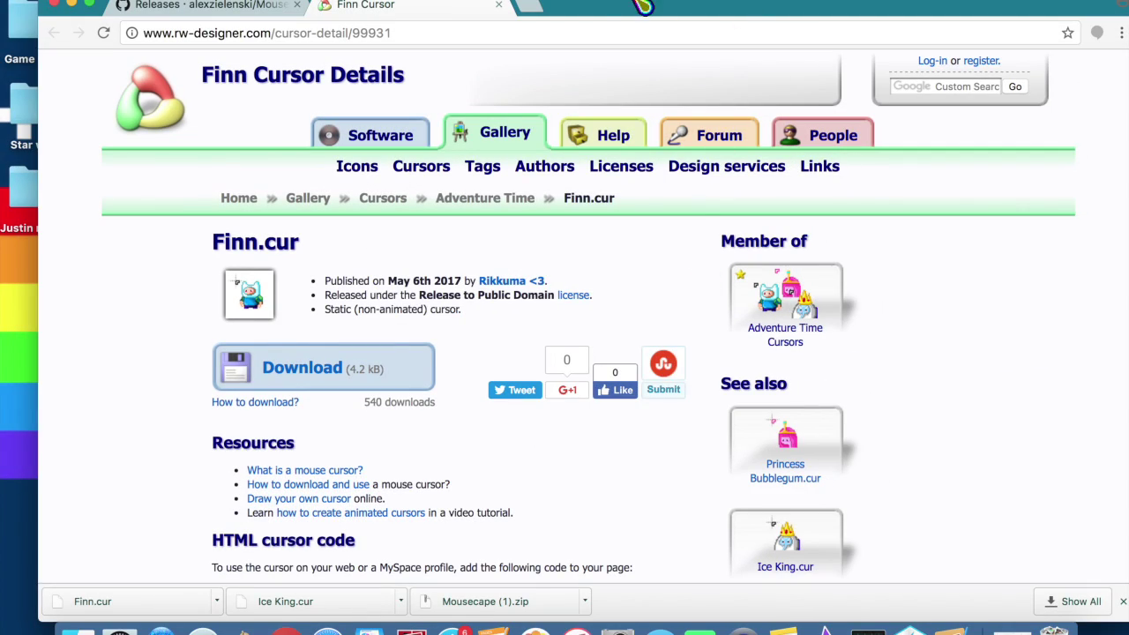
Nudge the Chrome window slightly upward on the Finn.cur page.
{"action": "mouse_move", "coordinate": [609, 13]}
{"action": "left_mouse_down"}
{"action": "mouse_move", "coordinate": [624, 10]}
{"action": "mouse_move", "coordinate": [609, 7]}
{"action": "left_mouse_up"}
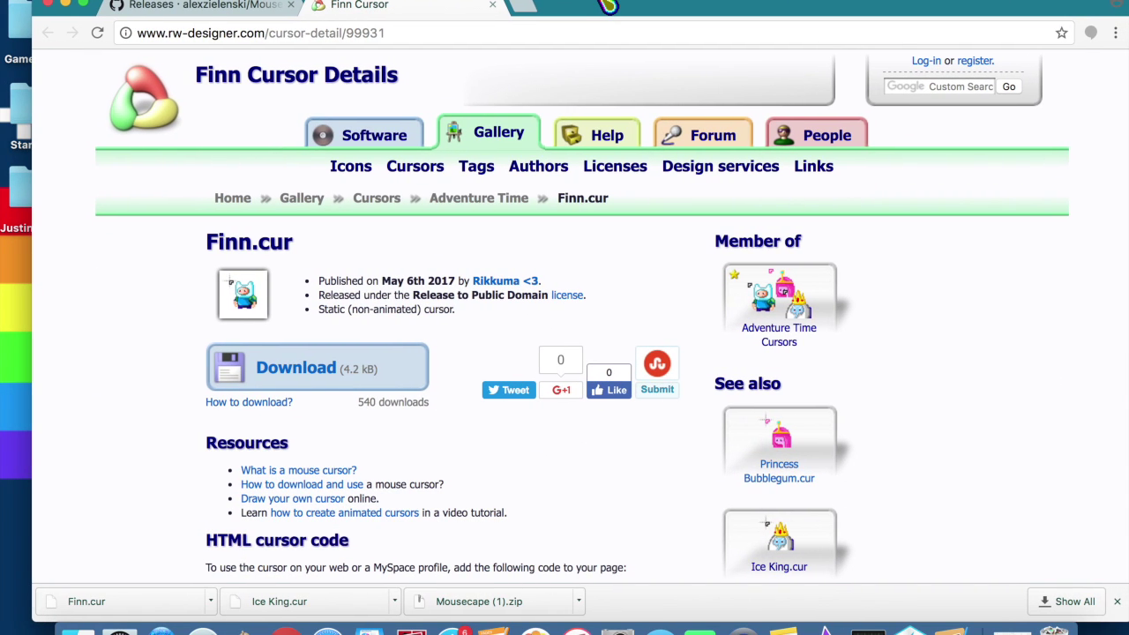